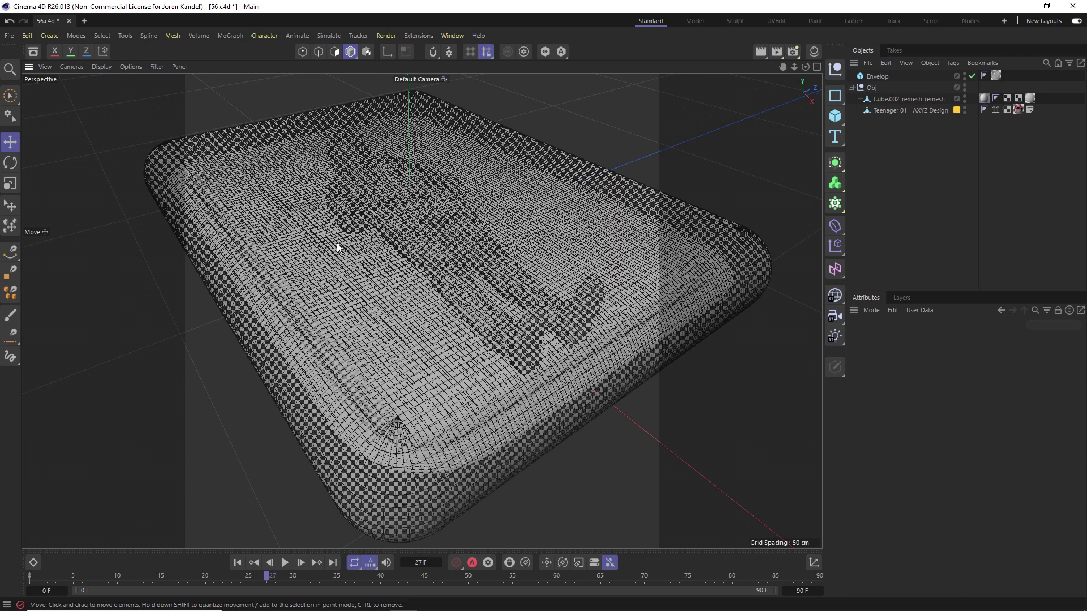
- Hide the Envelop cube and add a Collider simulation tag to the Obj null
drag(795, 67, 786, 71)
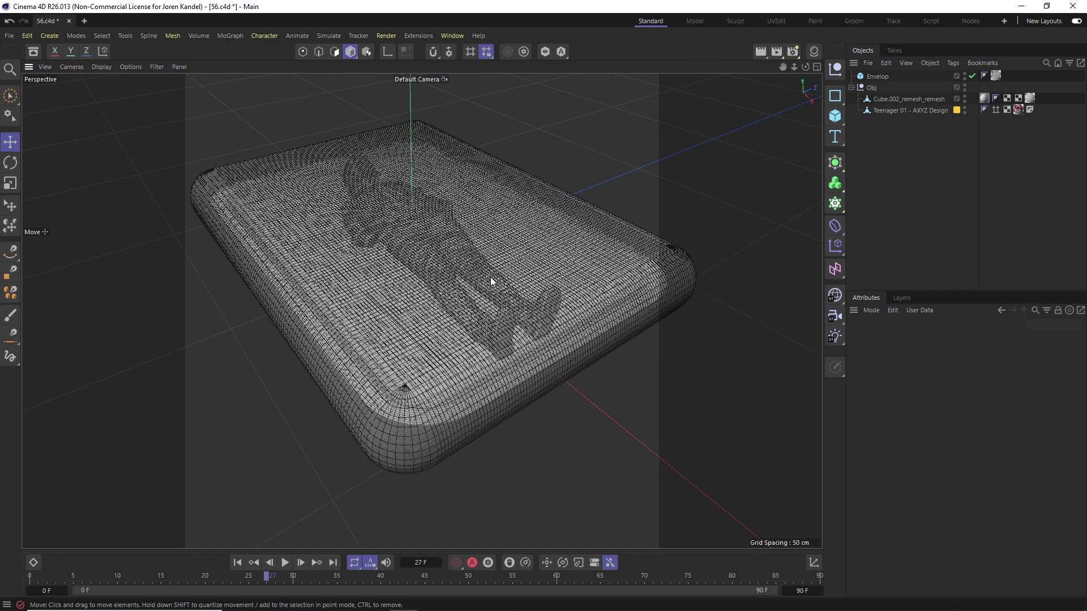
alt+drag(386, 289, 387, 280)
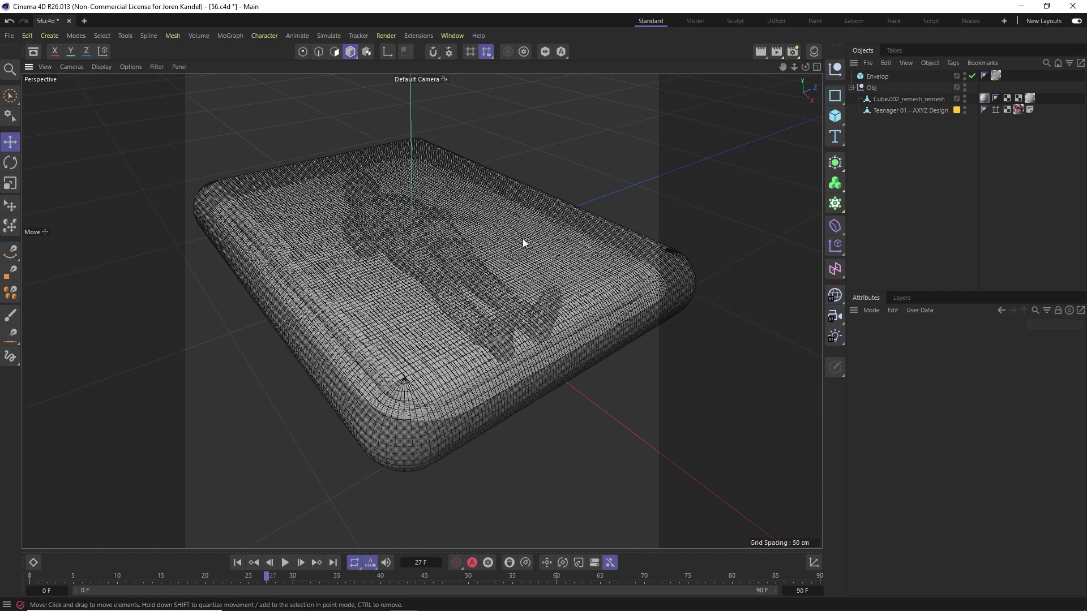
click(964, 74)
click(875, 88)
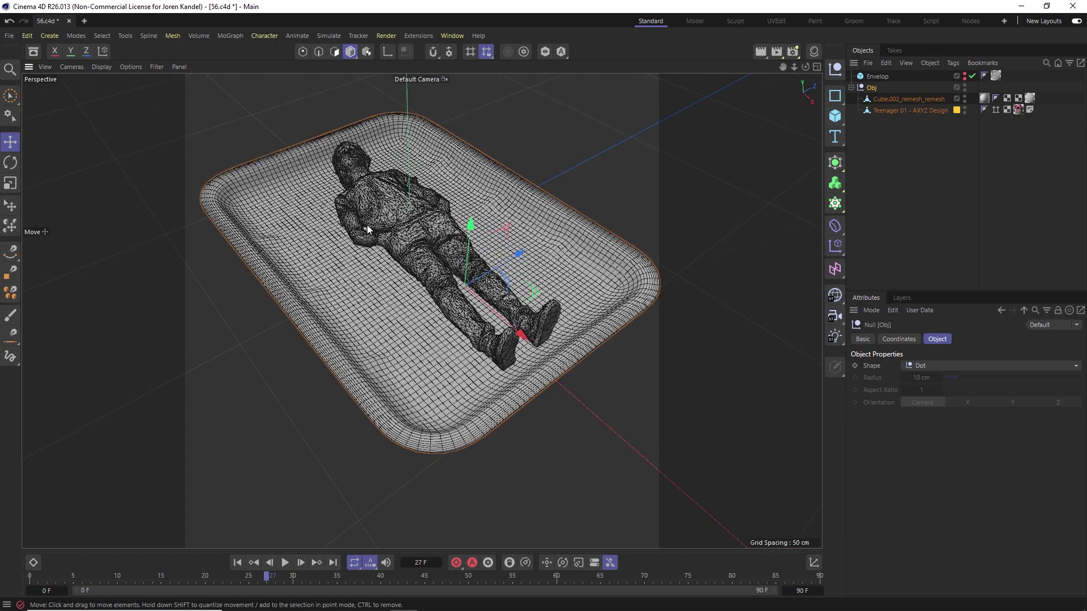
scroll(390, 247, up, 5)
scroll(399, 231, down, 3)
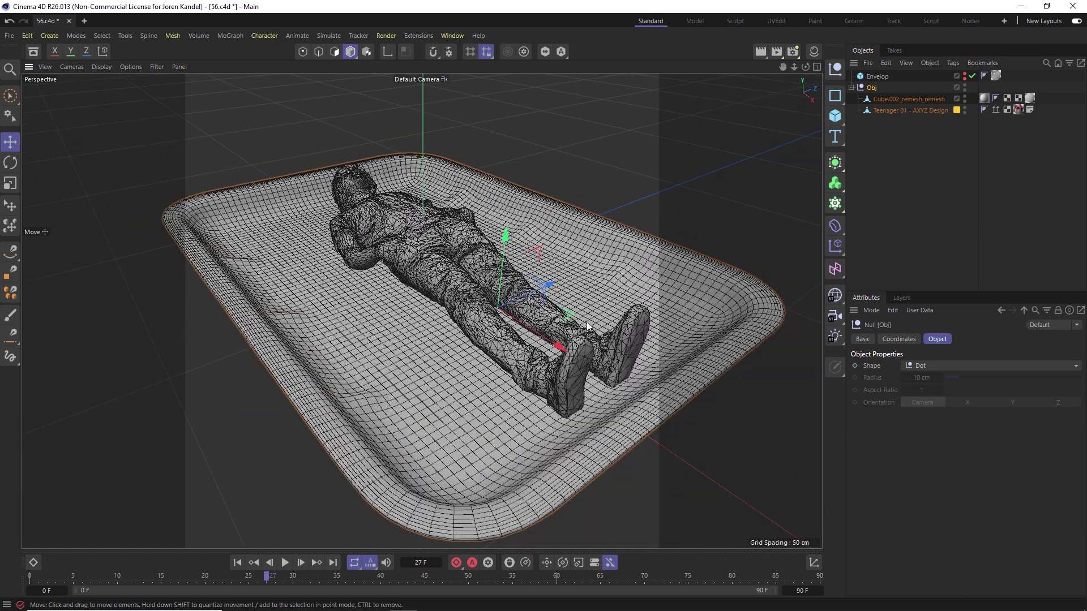
mouse_move(467, 351)
alt+mouse_down()
mouse_move(483, 363)
mouse_move(481, 350)
alt+mouse_up()
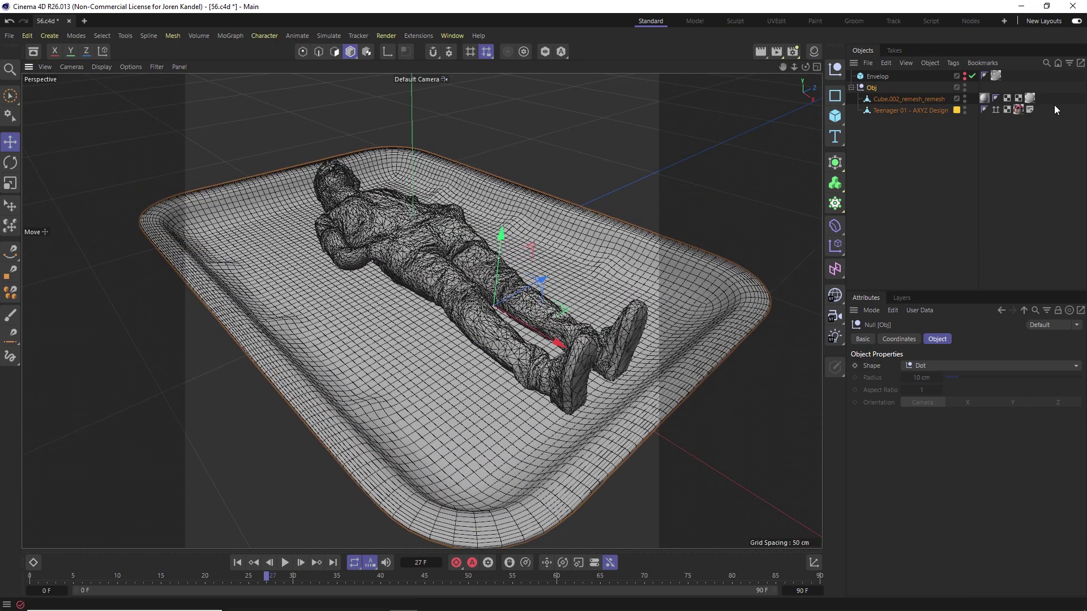
right_click(873, 91)
mouse_move(913, 176)
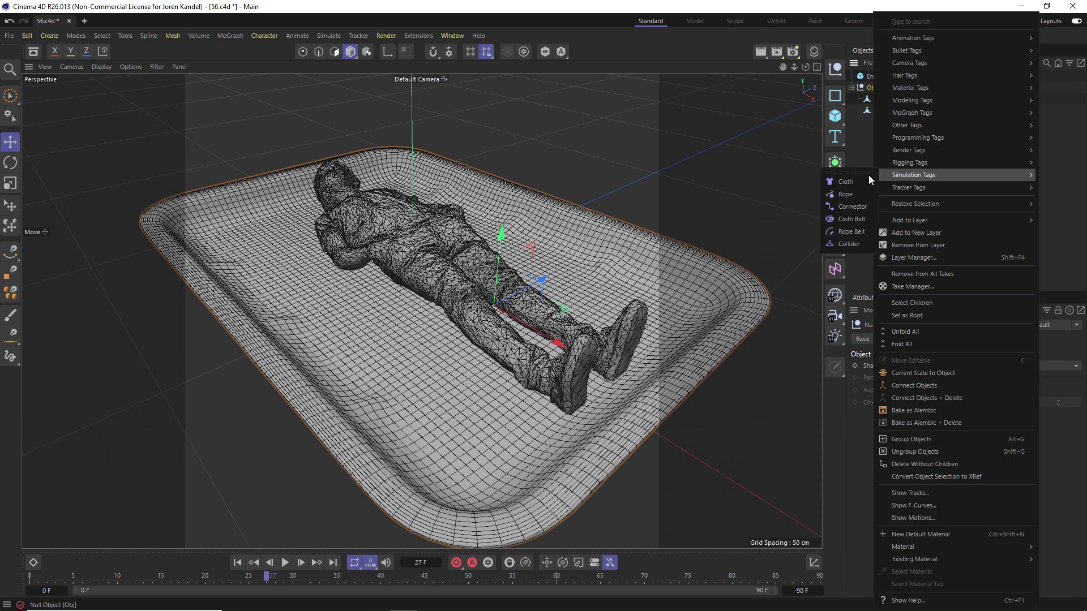
click(844, 245)
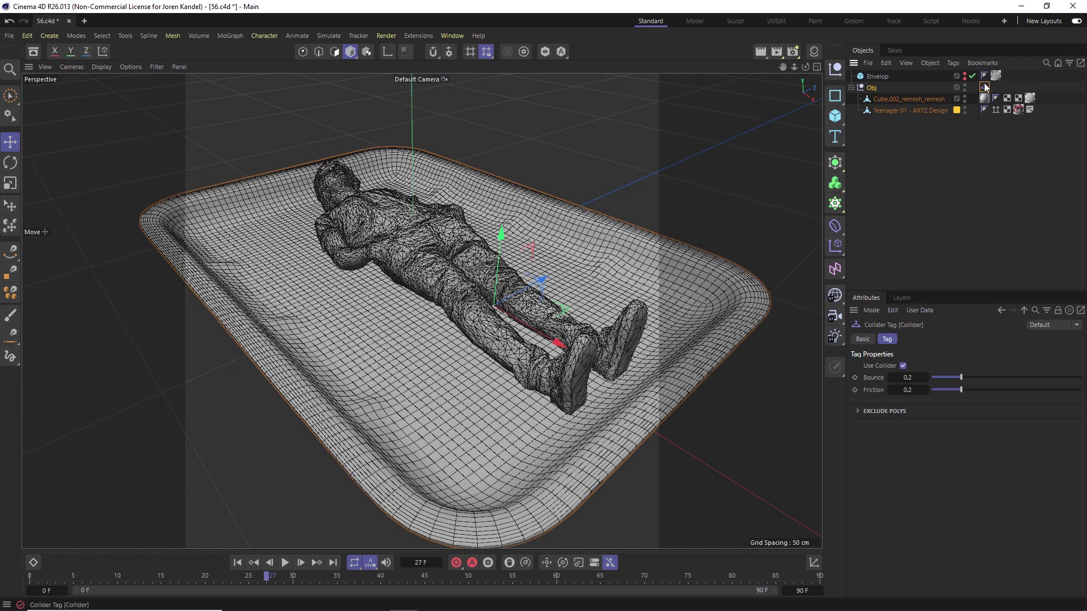
- Set the Collider tag's bounce to 0 and its friction to 1
alt+drag(447, 282, 448, 304)
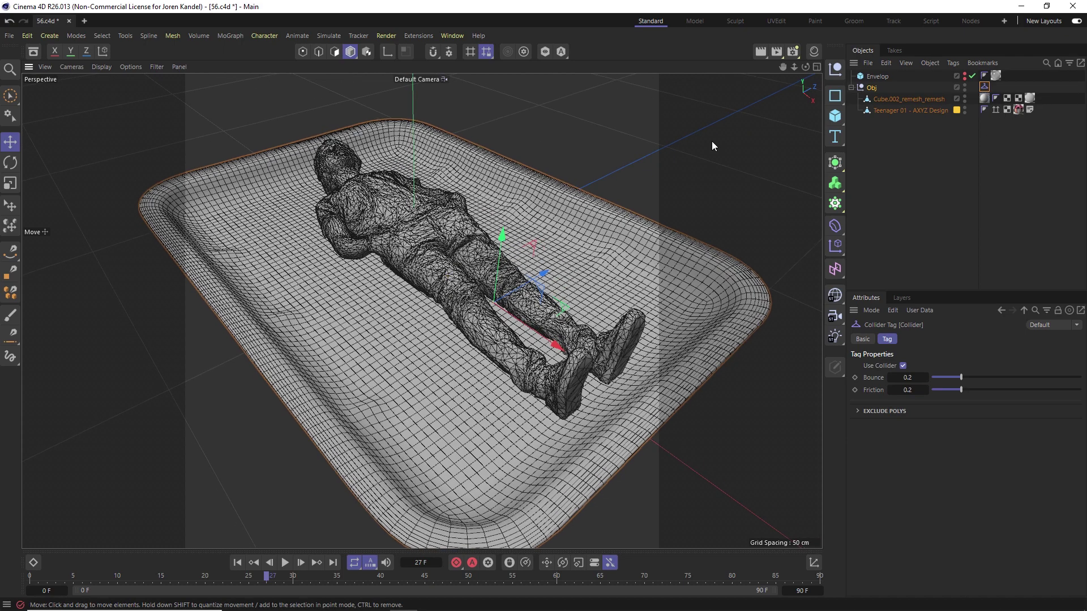
drag(794, 67, 788, 127)
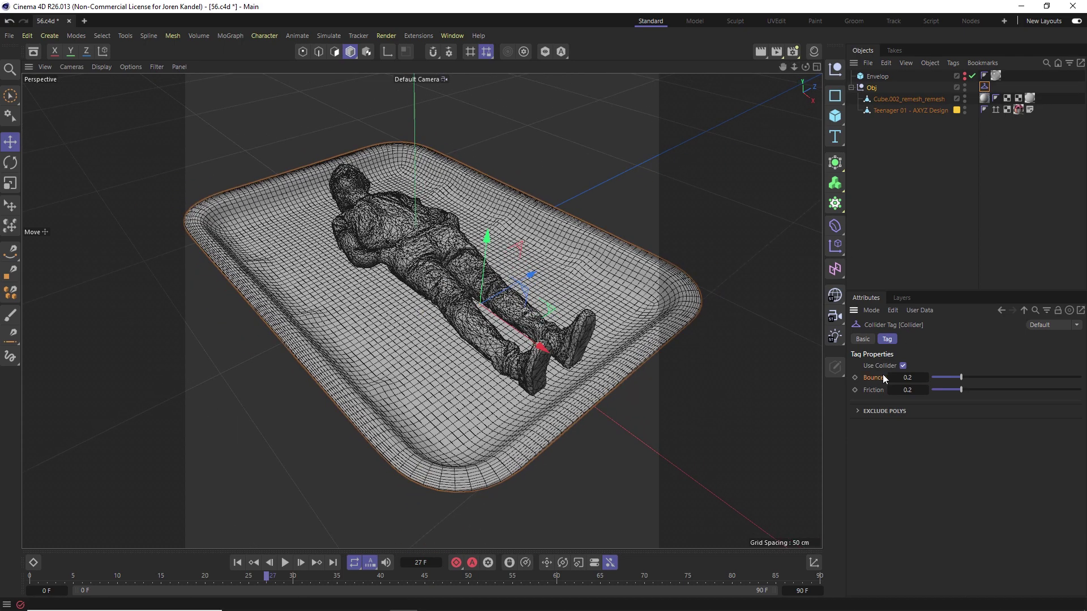
click(910, 377)
key(Tab)
key(Return)
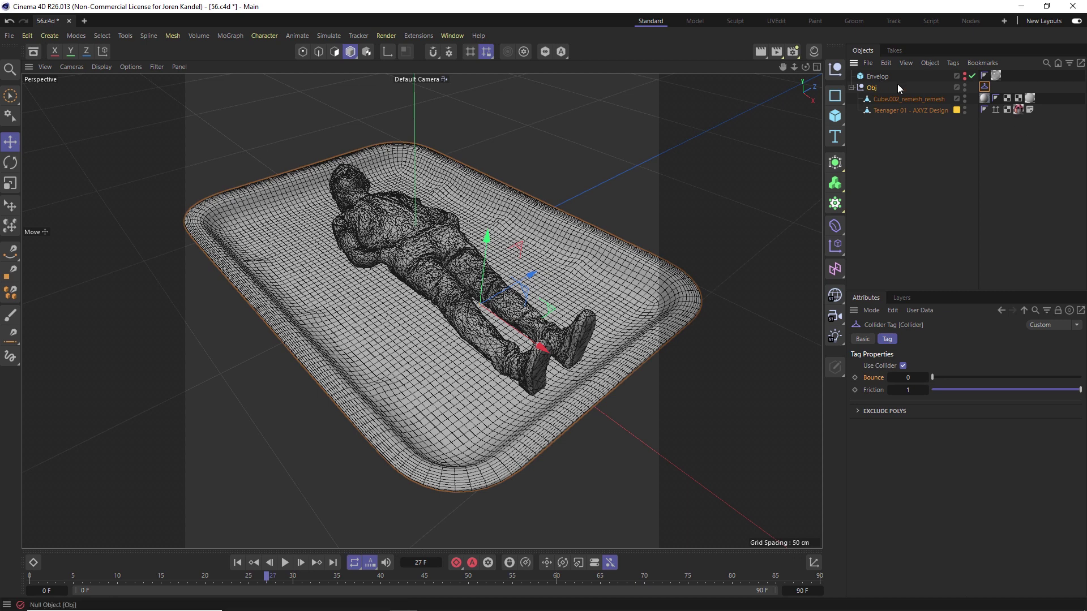
- Make the Envelop cube visible again and add a Cloth simulation tag to it, keeping its fillet enabled
click(879, 76)
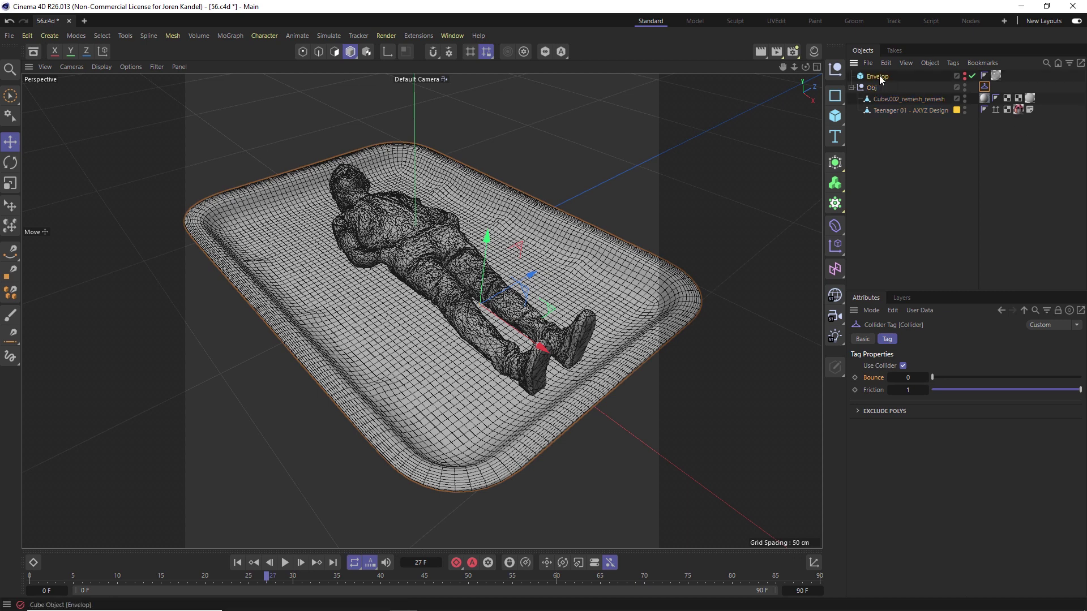
click(964, 75)
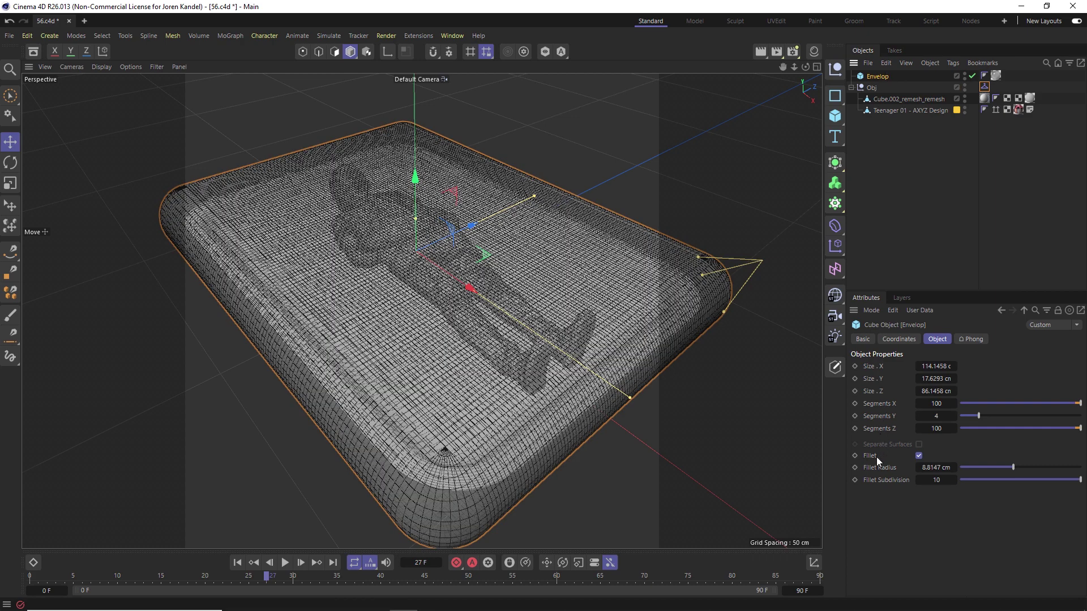
click(919, 456)
click(919, 455)
alt+drag(415, 377, 434, 363)
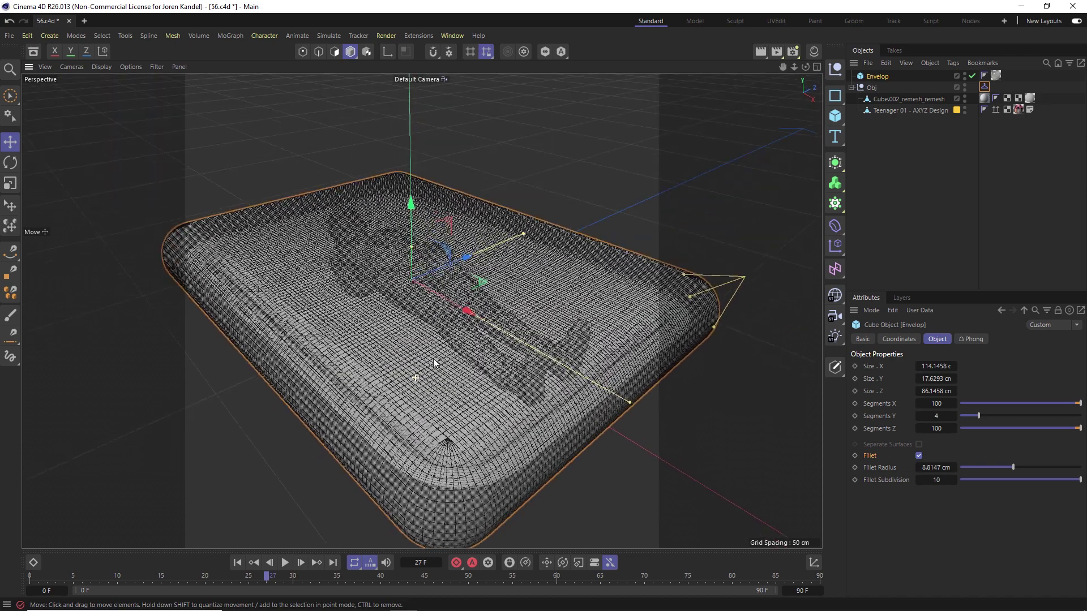
right_click(880, 76)
mouse_move(929, 174)
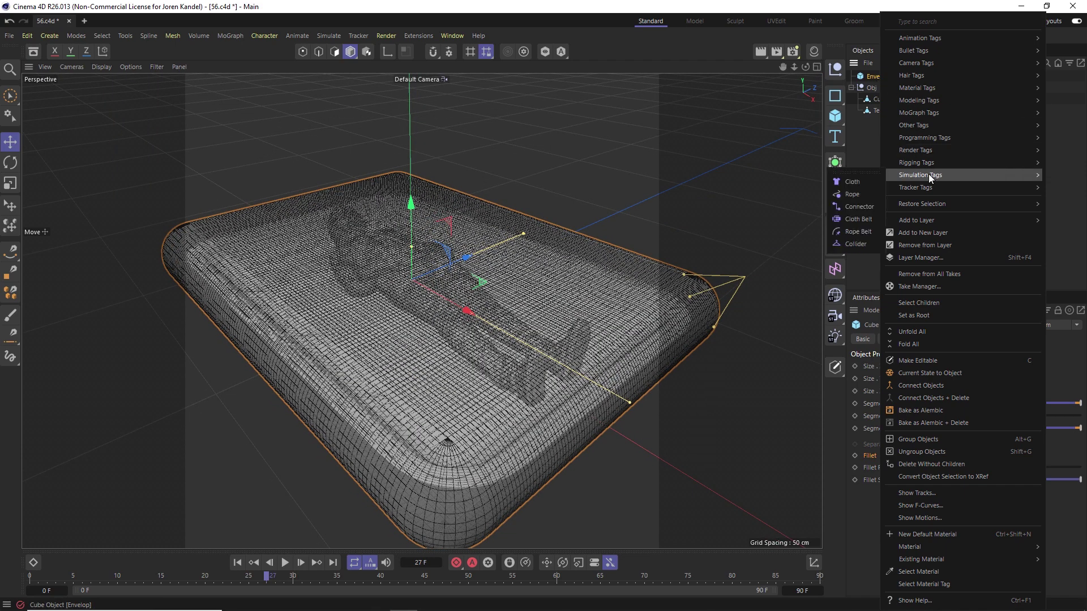
click(853, 182)
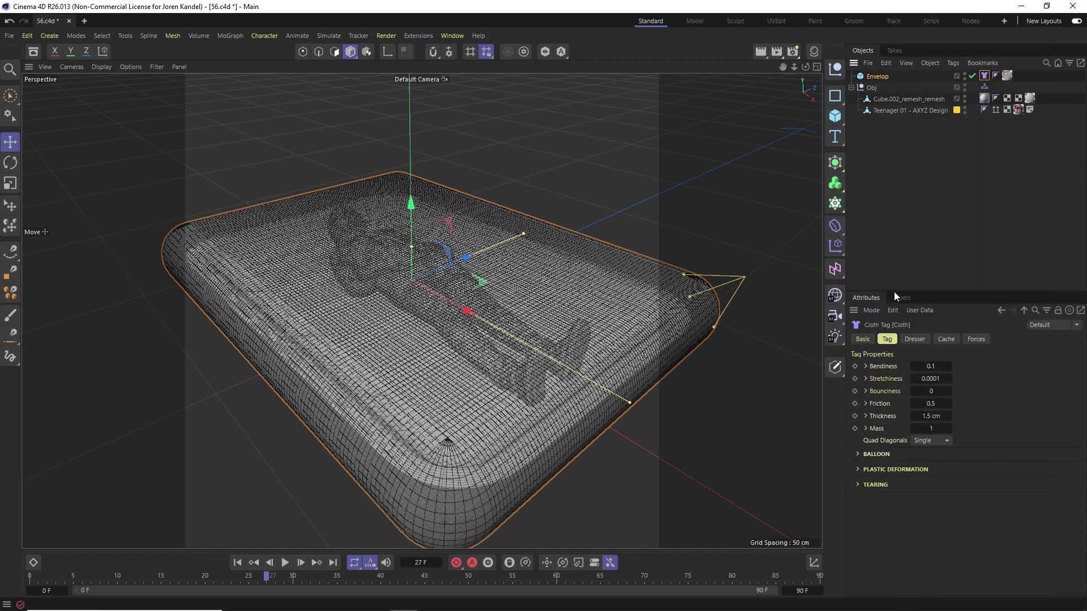
- Set the Cloth tag's bendiness to 10 and its friction to 10
drag(895, 291, 914, 168)
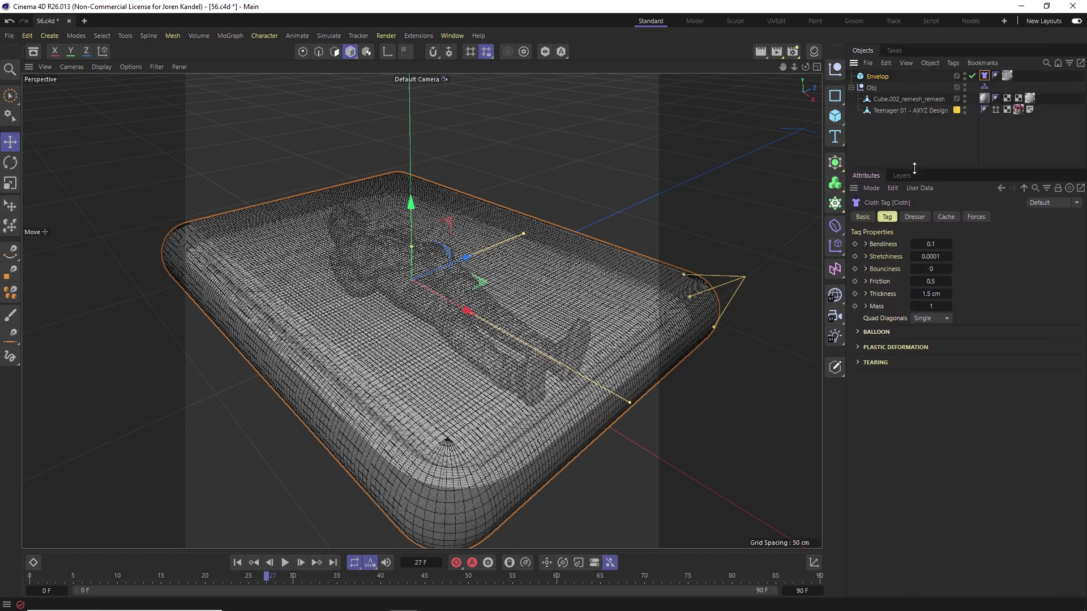
click(932, 244)
key(Tab)
key(Tab)
key(Tab)
text(10)
- Set the cloth thickness to 0.25 cm and mass to 5, and change its quad diagonals to Double
click(929, 294)
text(.25)
key(Return)
click(887, 307)
click(933, 306)
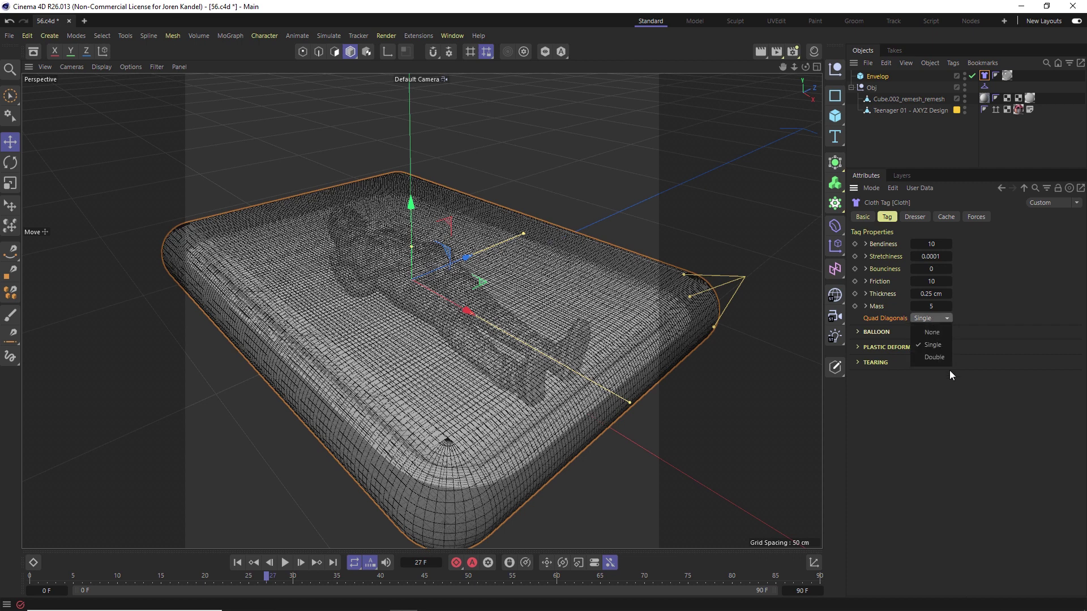
click(933, 359)
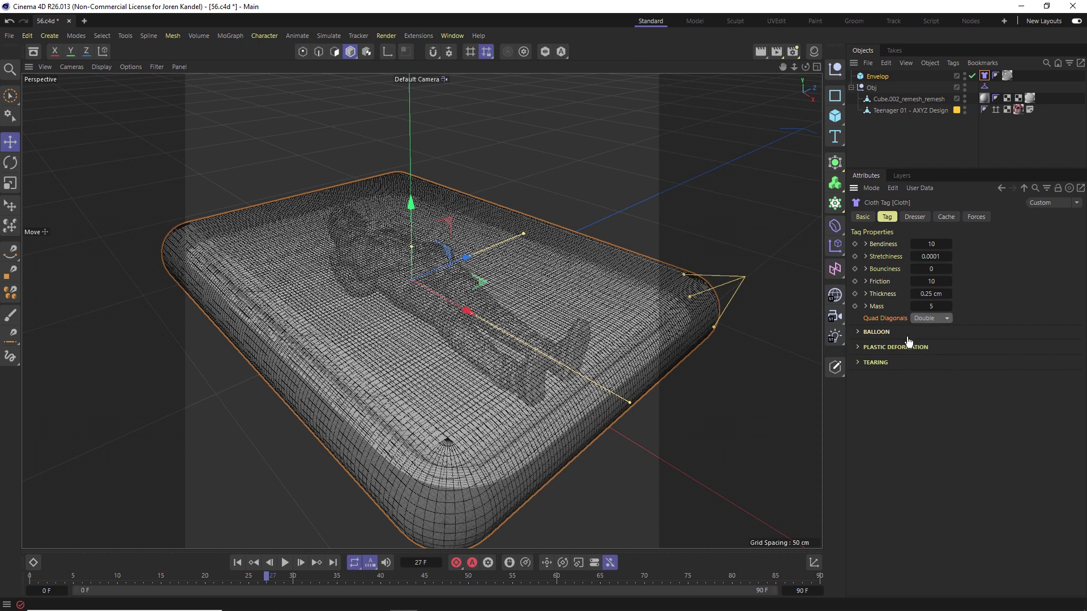
- Expand the cloth's Balloon settings and test the cloth simulation by playing it from the first frame
click(878, 332)
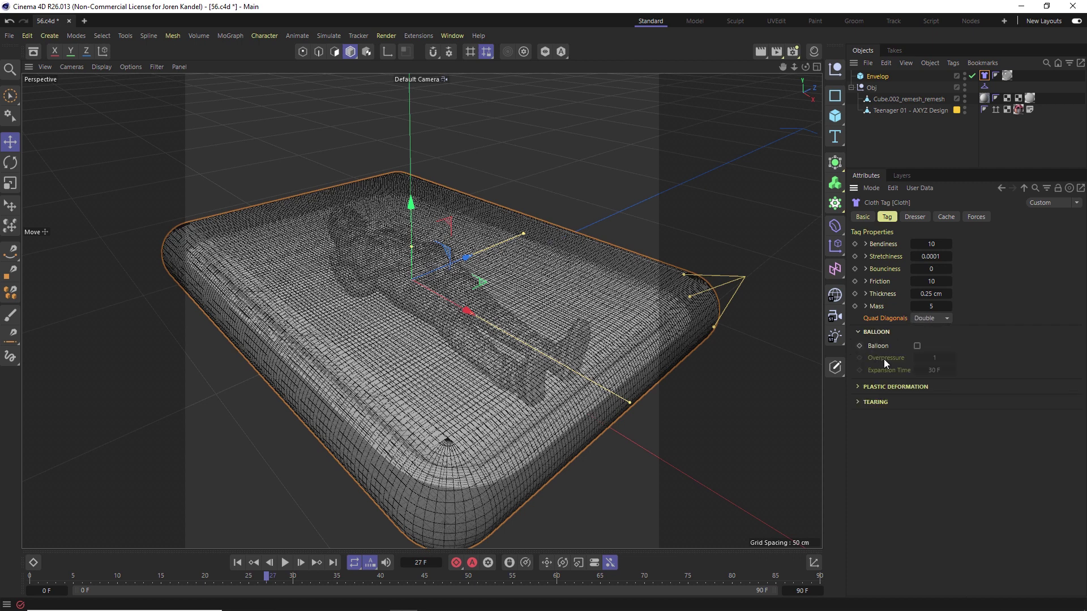
click(238, 564)
click(288, 561)
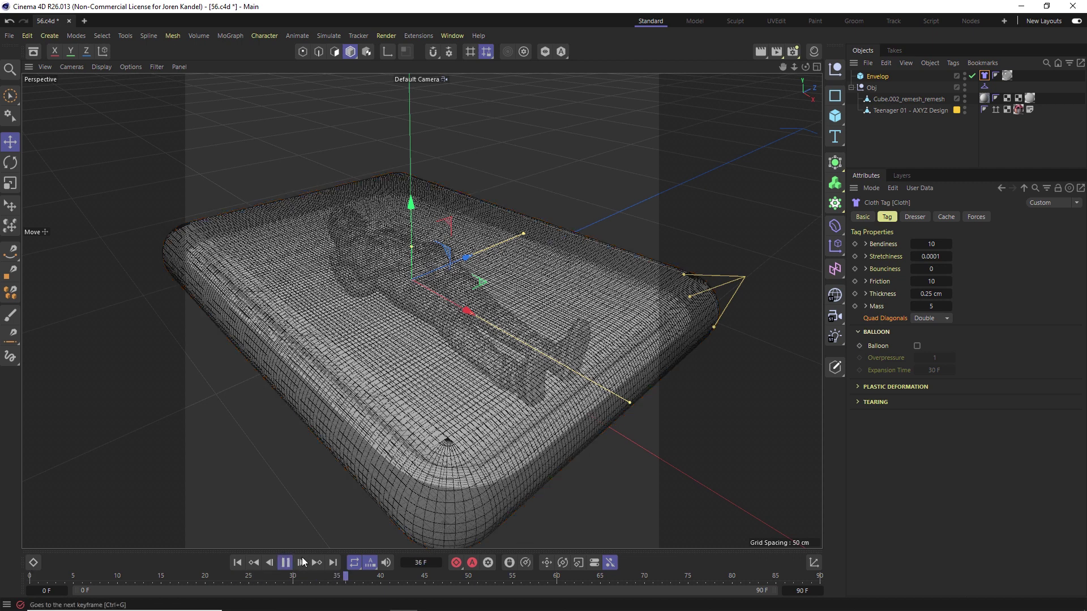
click(288, 563)
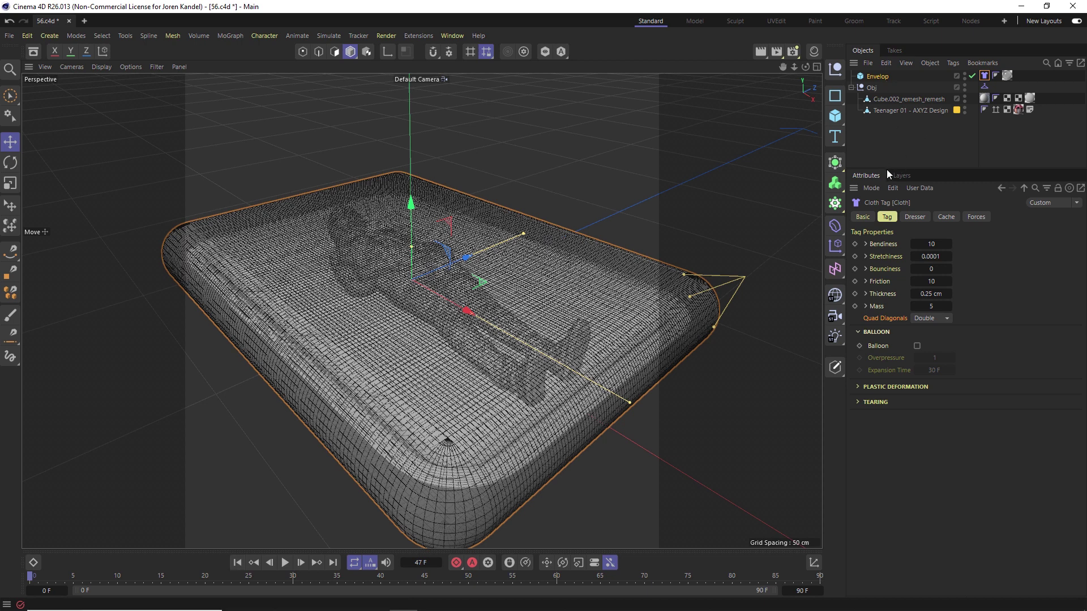
- Check the Simulation section of the project settings
drag(886, 169, 872, 215)
key(ctrl+d)
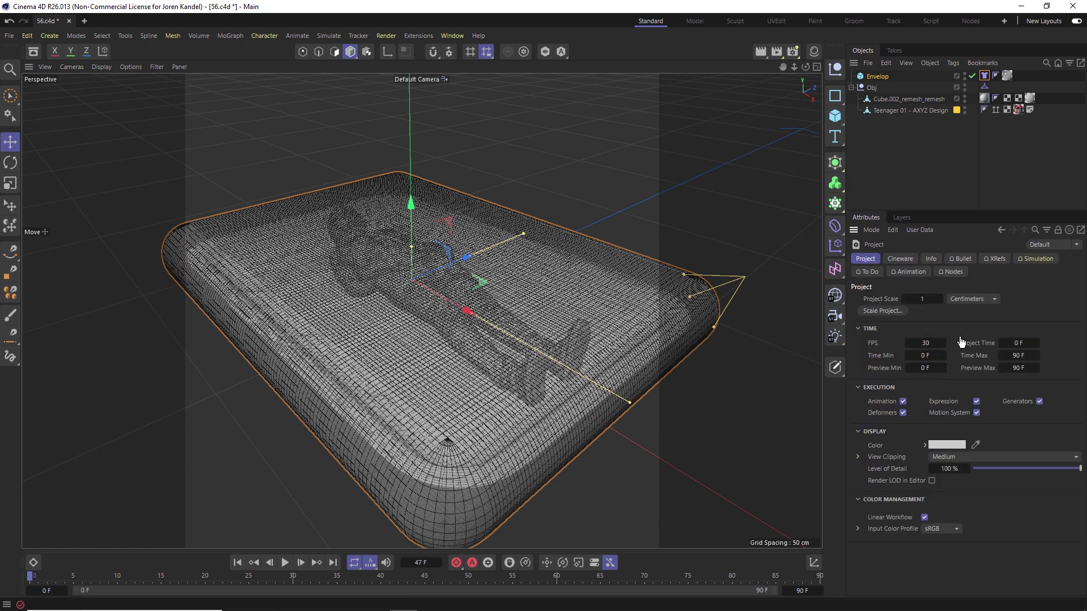
click(1039, 259)
click(935, 180)
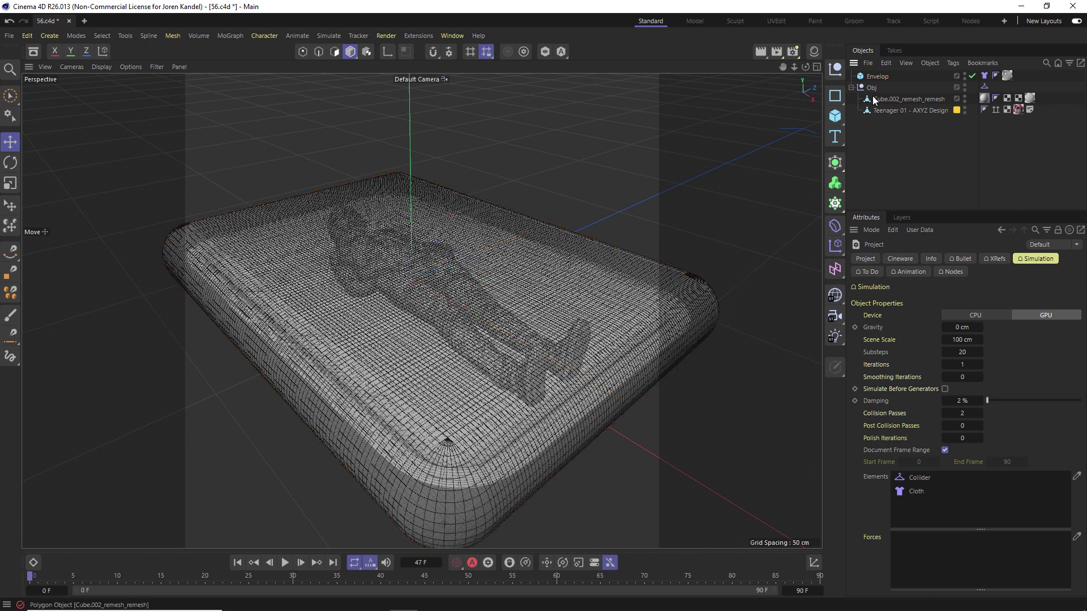
- Add a Simulation Scene object and assign the Cloth and Collider tags to its elements
key(shift+c)
text(simulation)
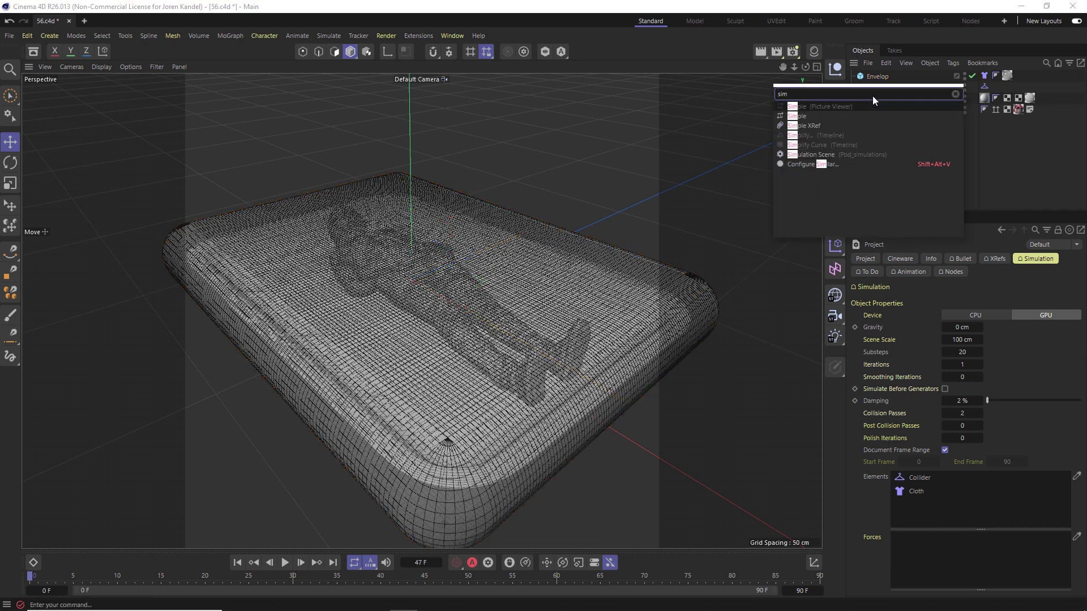
key(Return)
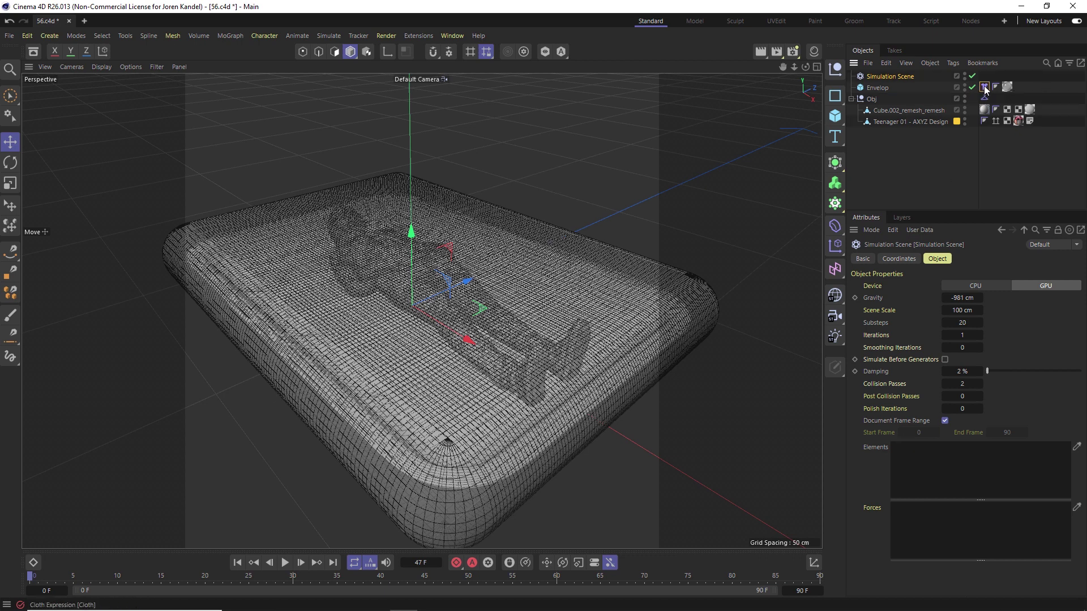
drag(985, 90, 948, 345)
drag(928, 453, 930, 454)
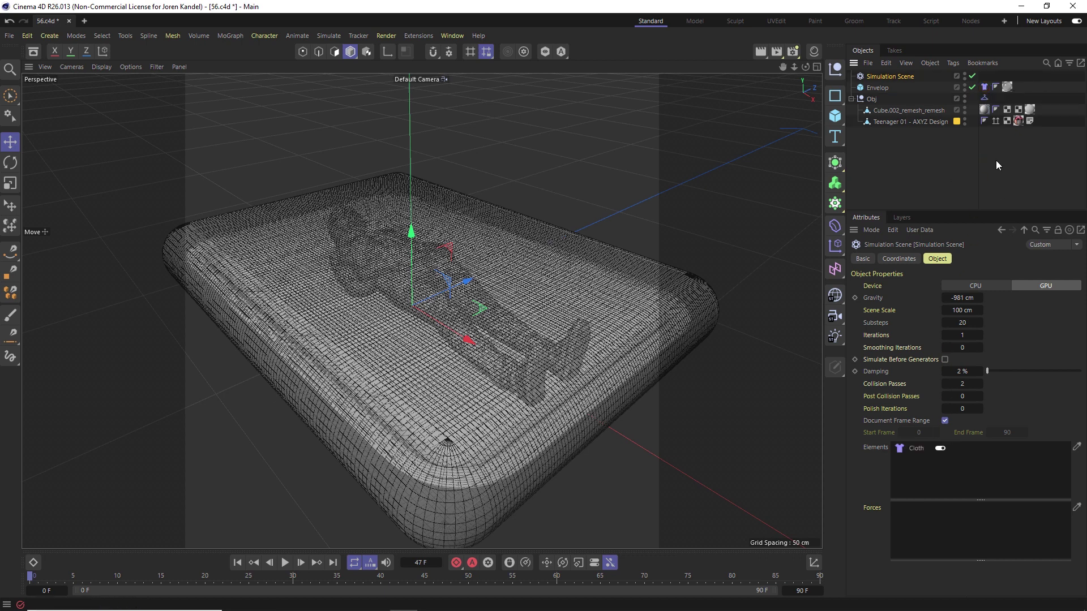
drag(985, 99, 918, 463)
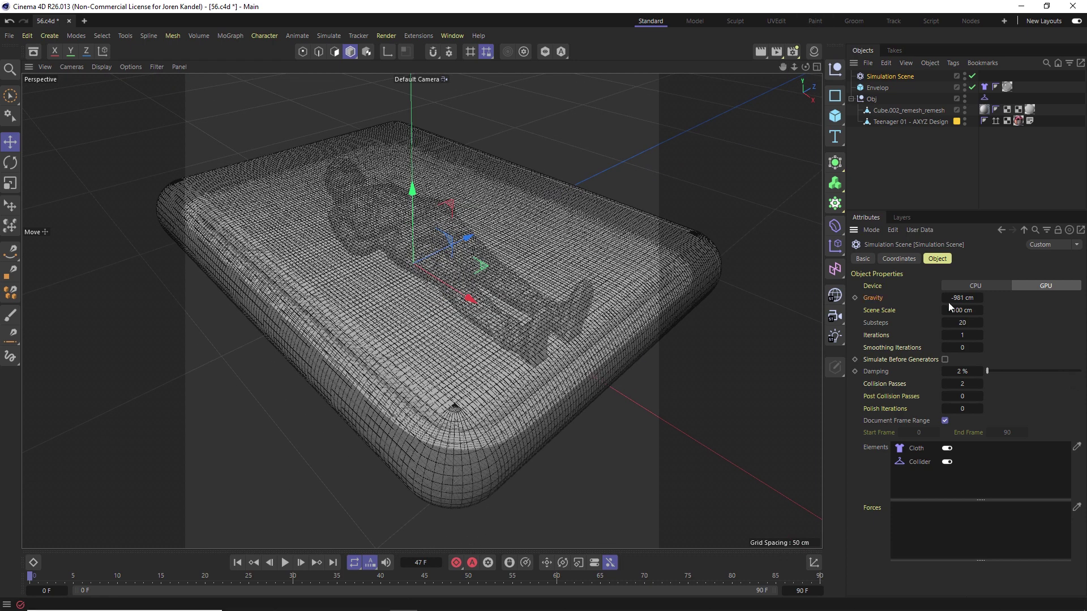
- Set the Simulation Scene's gravity to -300 cm
click(962, 298)
text(-300)
key(Tab)
key(Return)
- Set the Simulation Scene's substeps to 40 and iterations to 2, and enable Simulate Before Generators
click(882, 323)
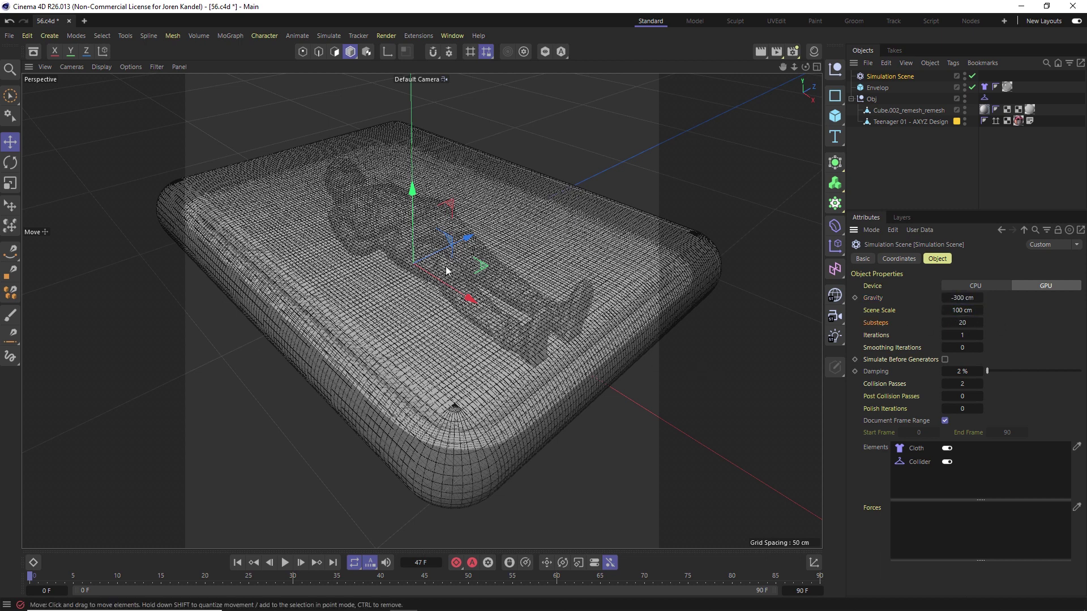
click(969, 322)
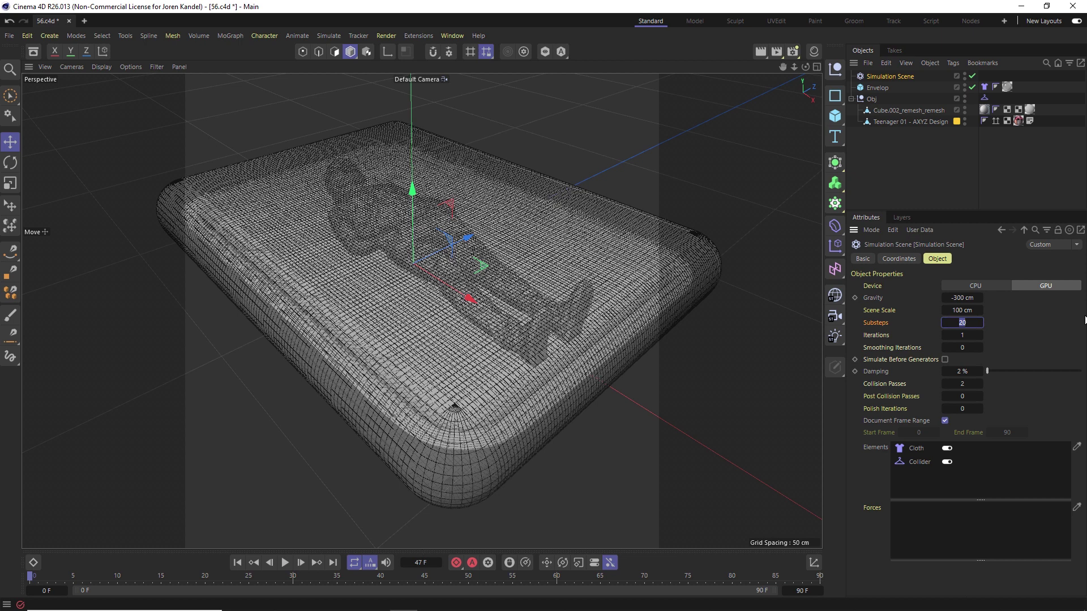
click(961, 335)
text(2)
- Play the cloth simulation to review how it drapes over the figure and tray, and return to the first frame
click(284, 562)
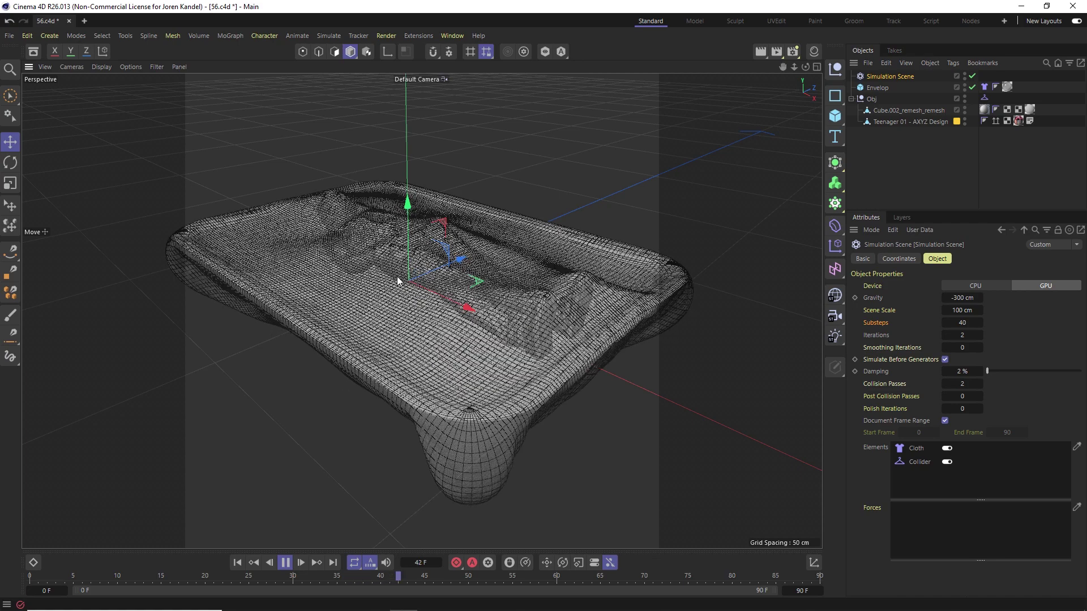
click(285, 562)
click(237, 562)
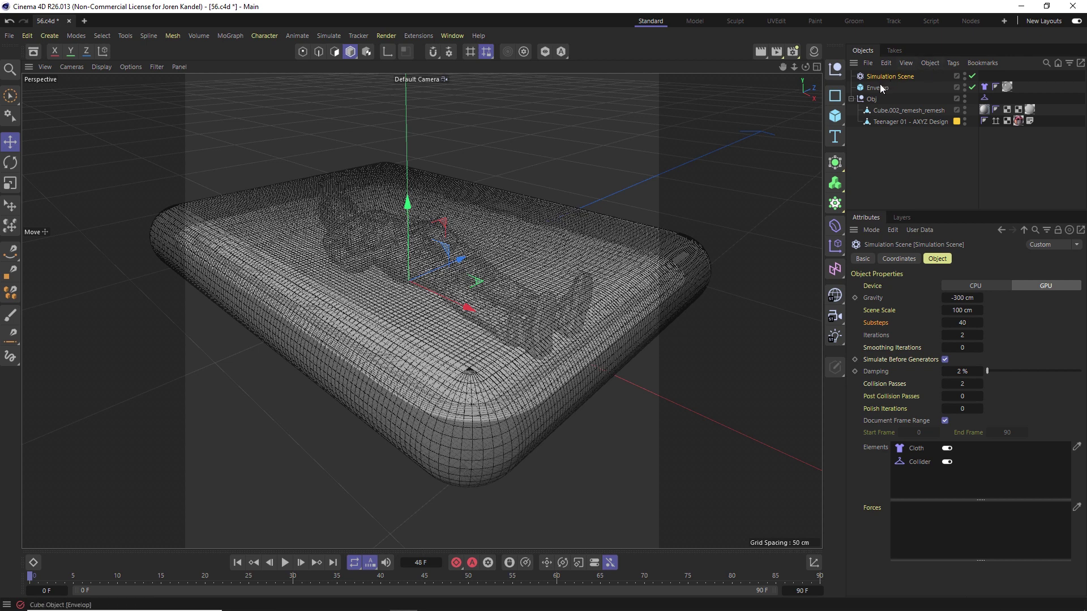
- Enable Balloon on the Envelop's Cloth tag with an expansion time of 35 F and an overpressure of 0.01
click(985, 87)
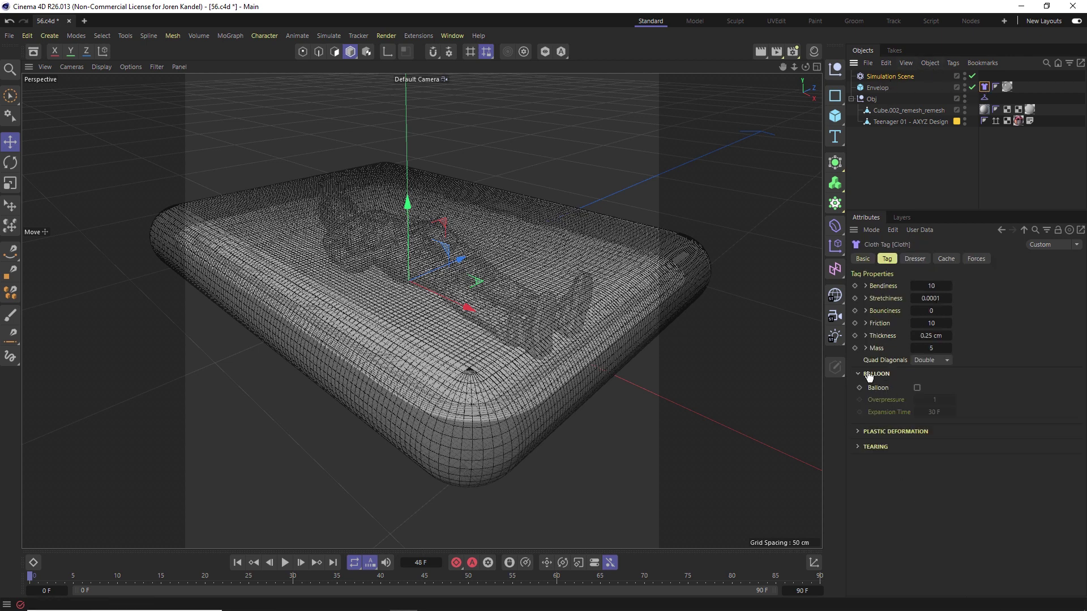
click(918, 387)
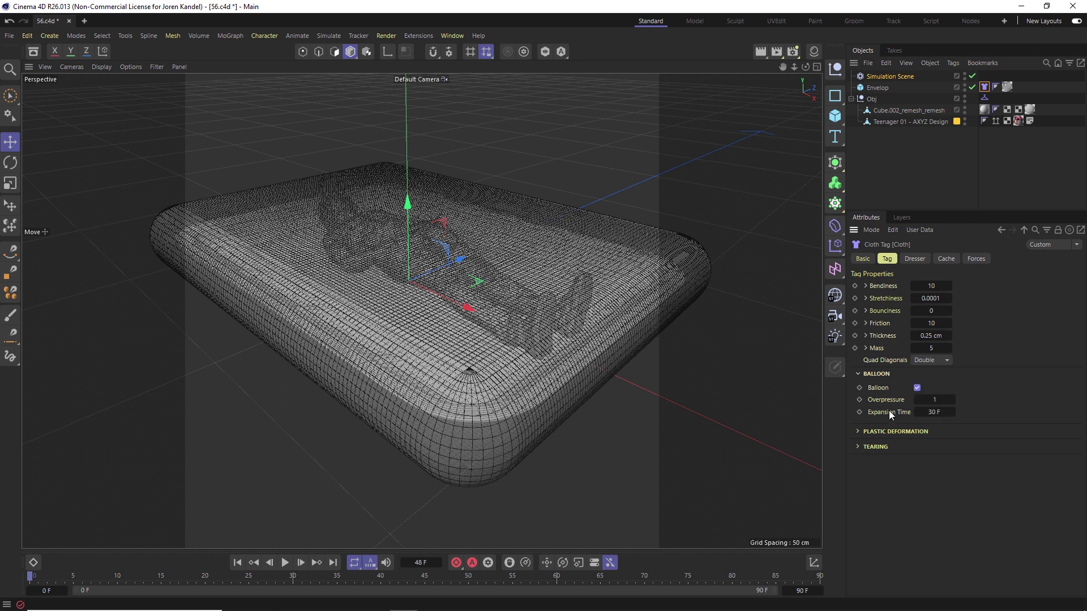
click(935, 413)
text(35)
key(Return)
click(934, 400)
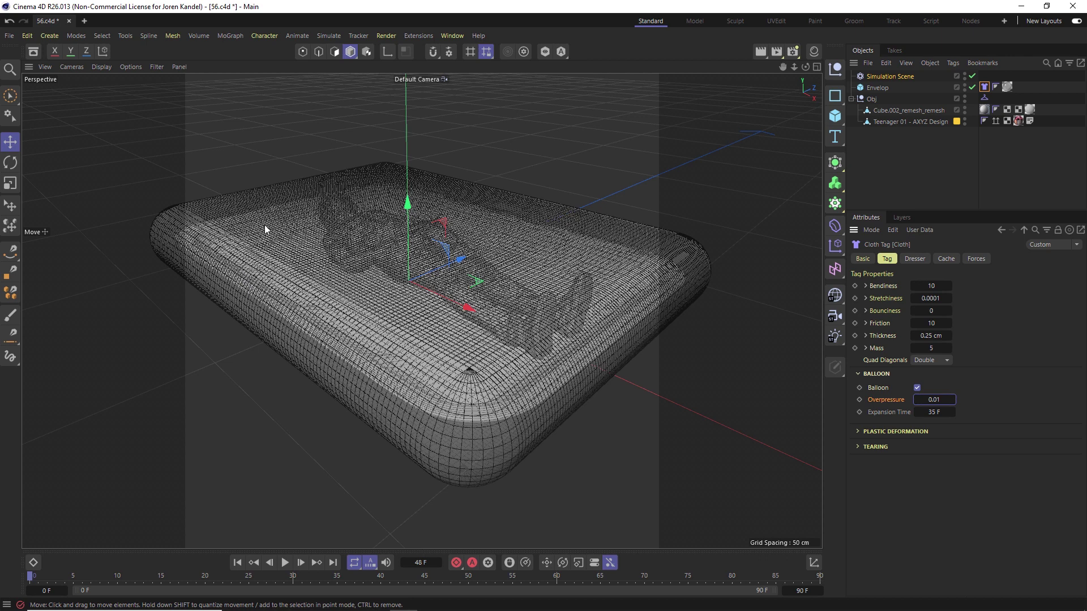
- Play the cloth simulation from the first frame, stop it at frame 43, and examine how the wrap fits the figure and tray
click(242, 563)
click(284, 564)
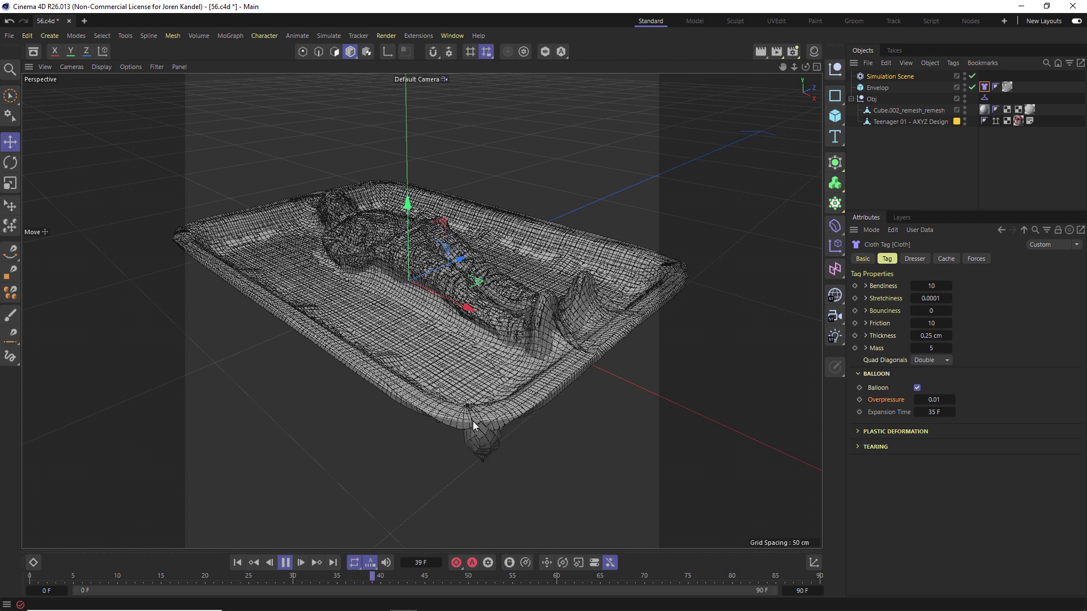
click(287, 563)
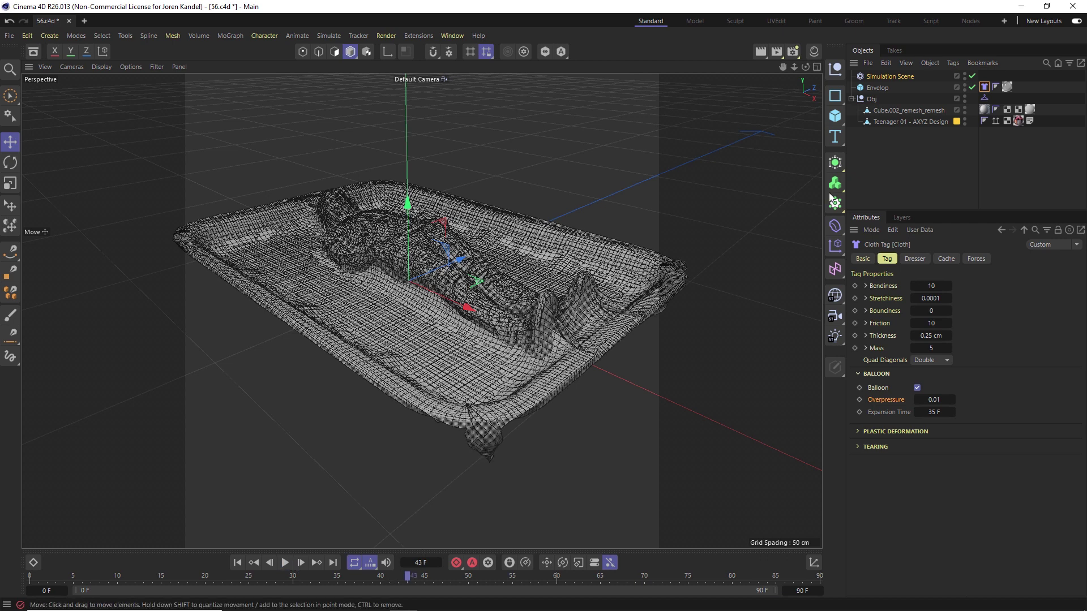
click(889, 76)
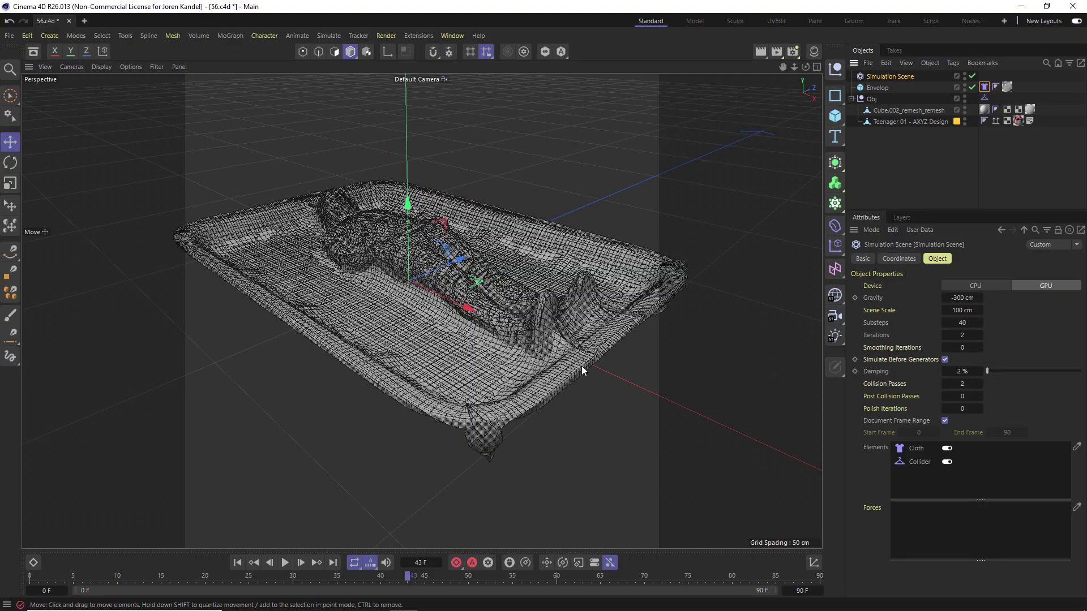
alt+drag(409, 298, 408, 328)
scroll(279, 211, up, 3)
alt+drag(279, 211, 280, 197)
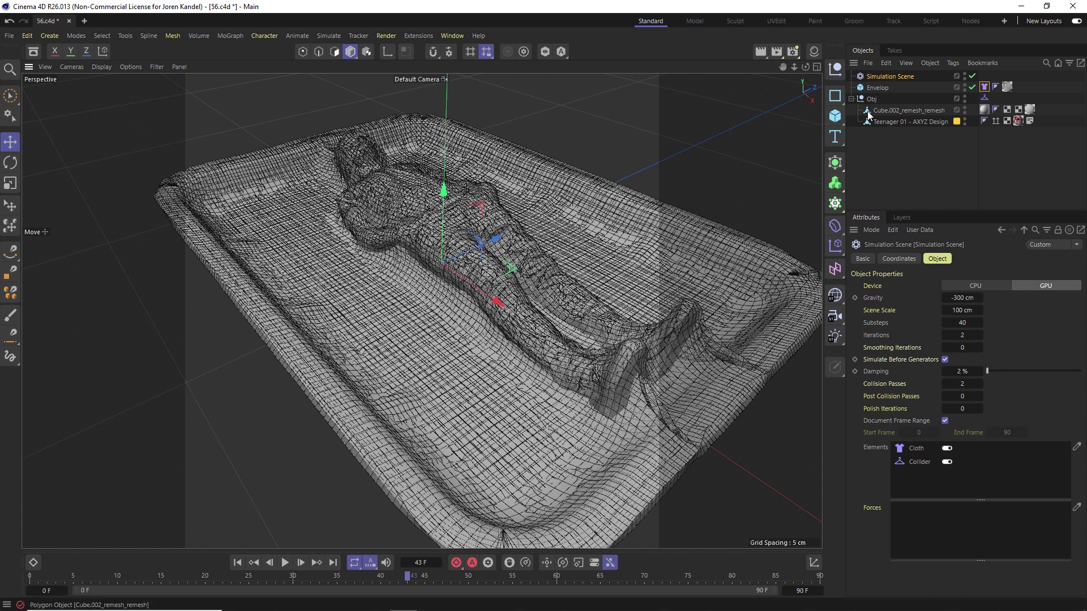
- Add a Subdivision Surface and make the Envelop its child
click(835, 163)
click(897, 177)
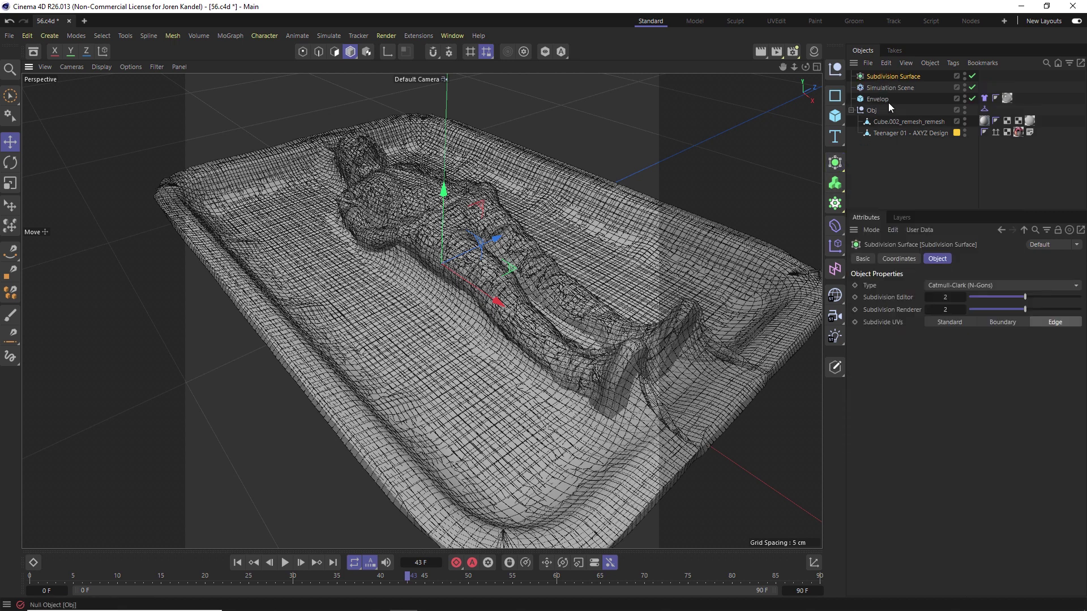
drag(881, 100, 889, 77)
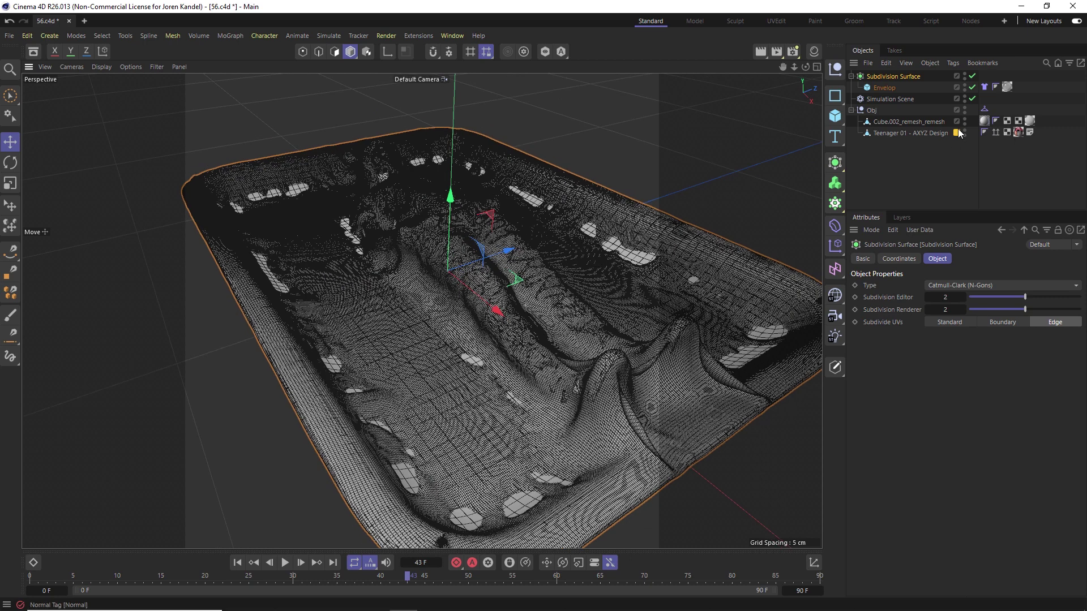
- Set the Simulation Scene's collision passes to 3
click(889, 99)
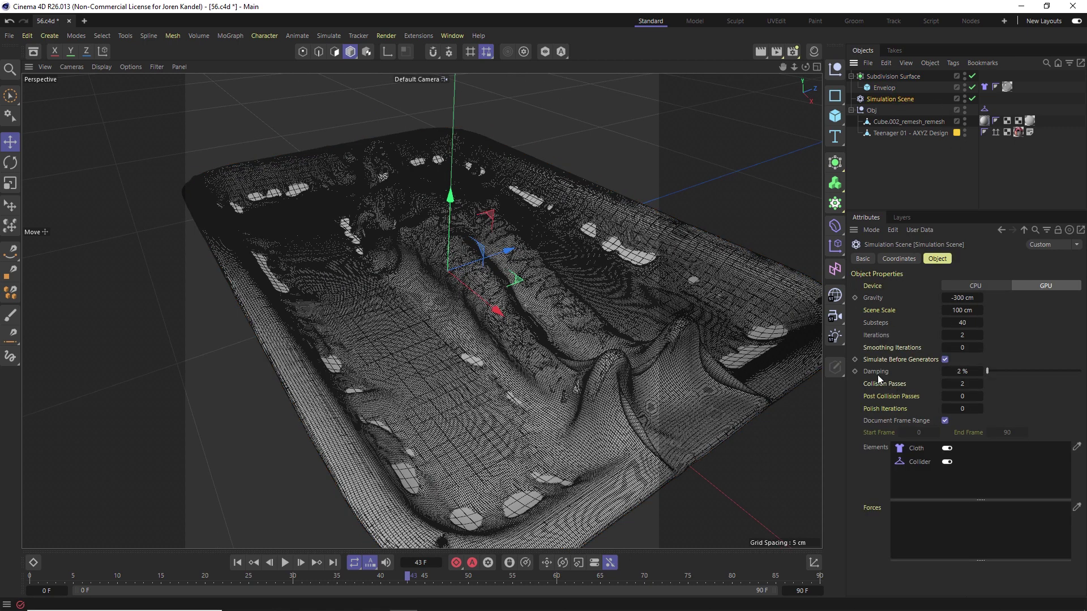
click(962, 384)
text(3)
key(Return)
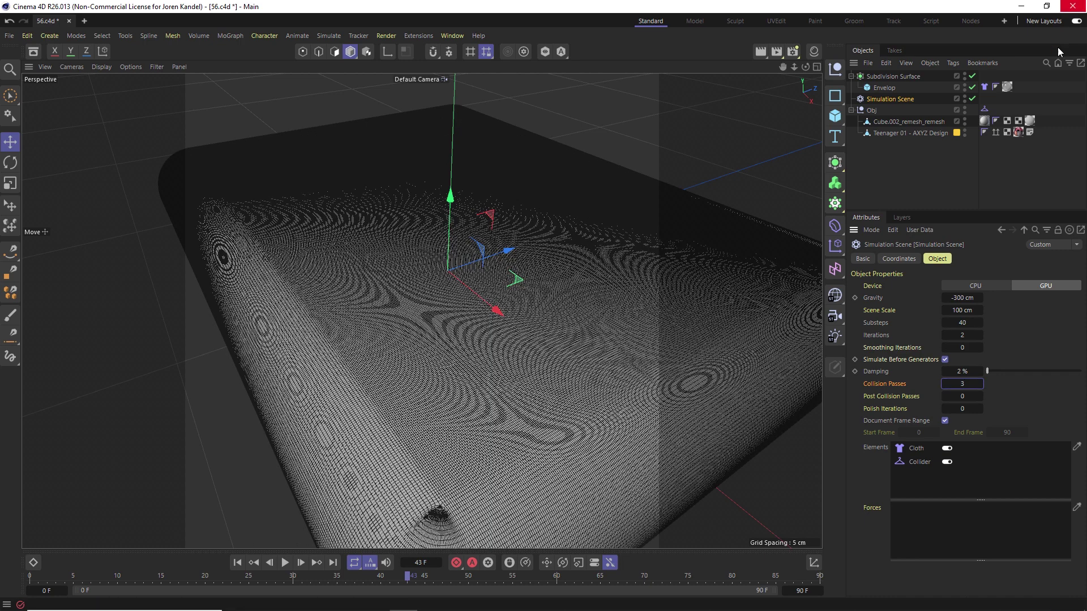
- Disable the Subdivision Surface, test-play the simulation from the start, and return to the first frame
click(971, 76)
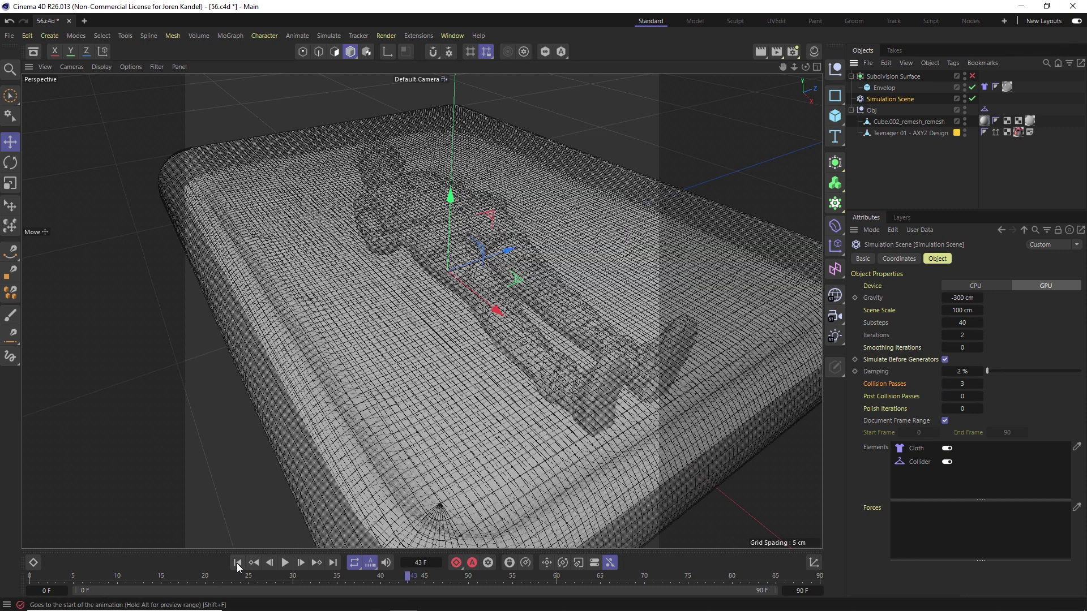
click(238, 563)
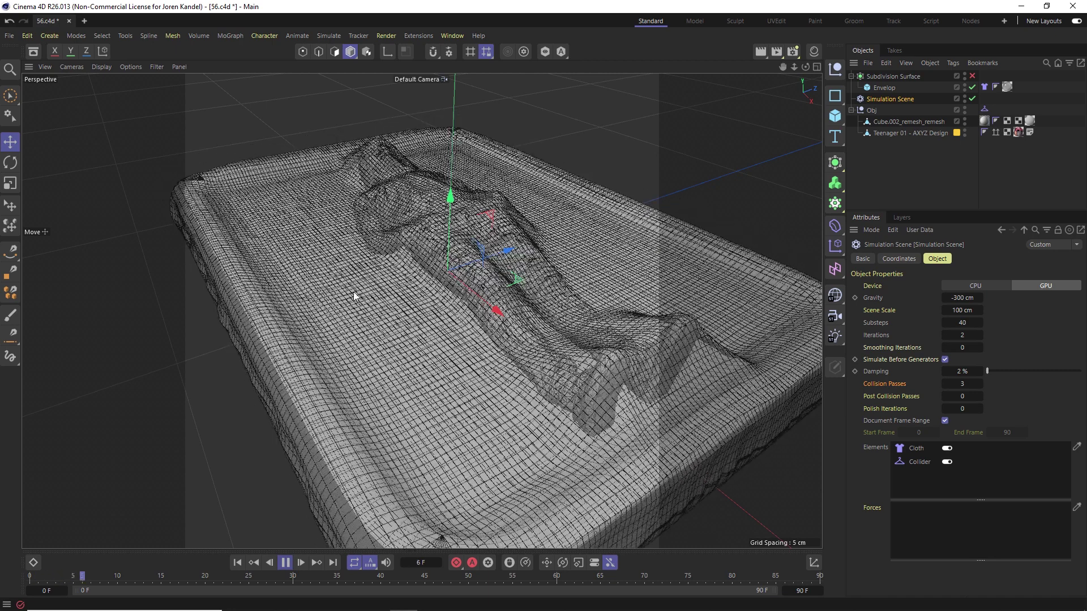
click(285, 562)
click(240, 562)
click(238, 563)
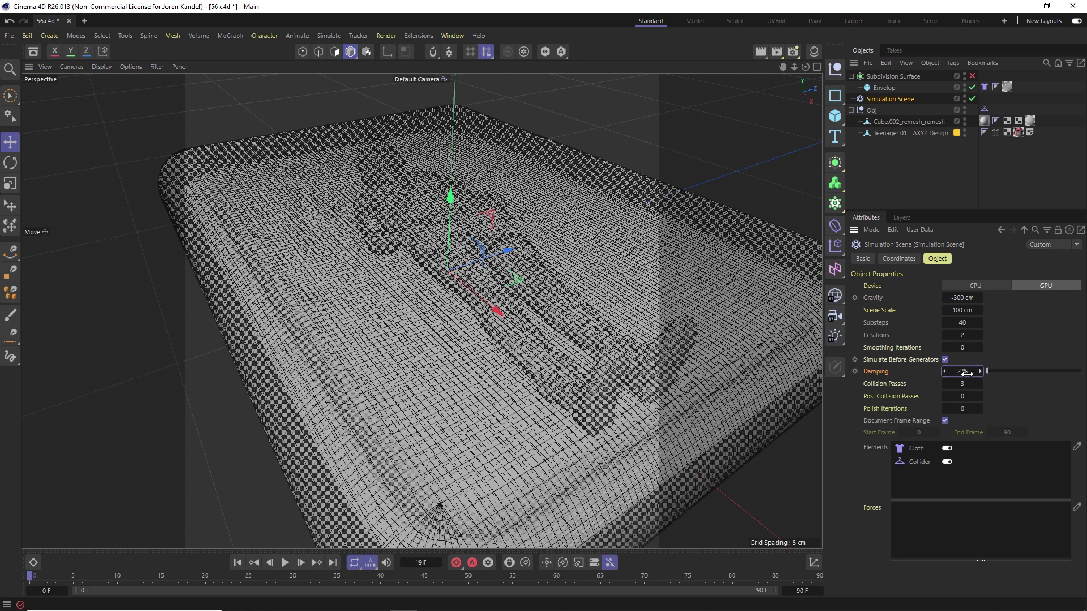
- Set the Simulation Scene's damping to 50 % and play the simulation, stopping it at frame 39
text(50)
key(Return)
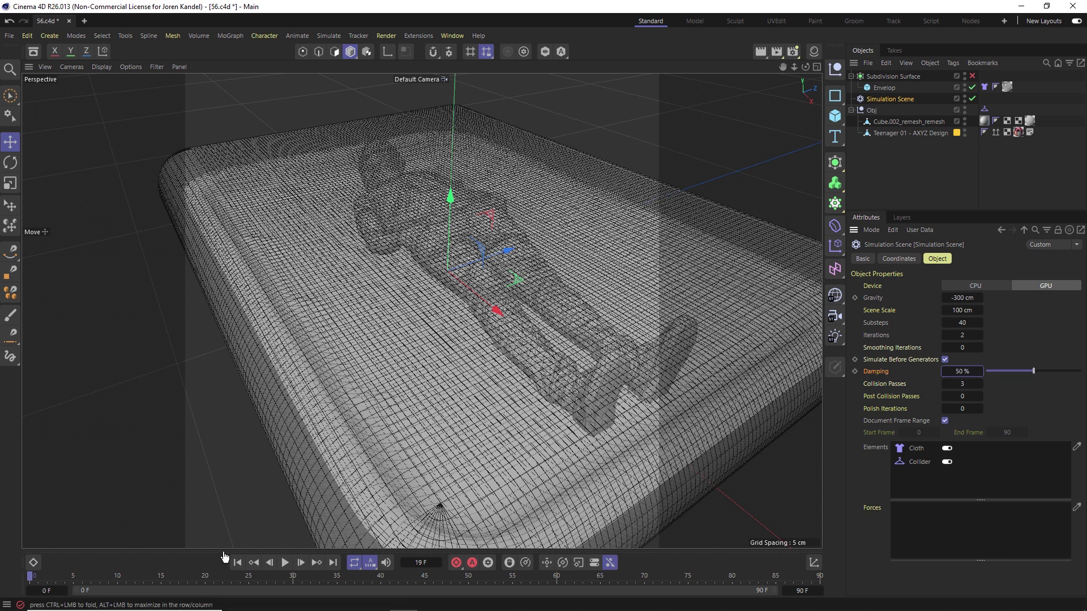
click(285, 563)
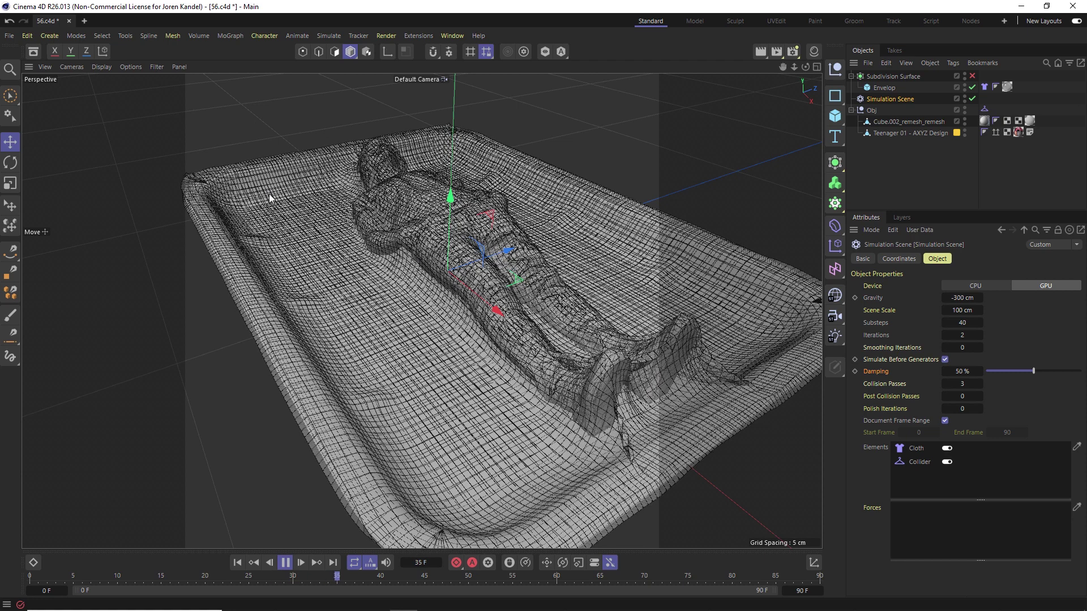
click(369, 573)
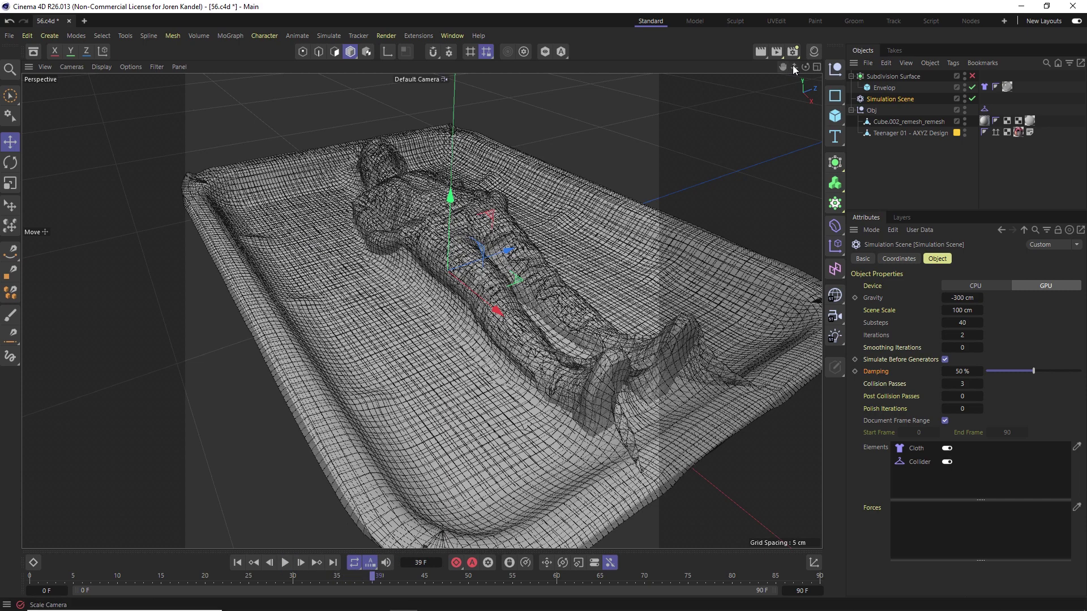
- Re-enable the Subdivision Surface and inspect the smoothed wrap around the figure and tray
drag(793, 67, 978, 81)
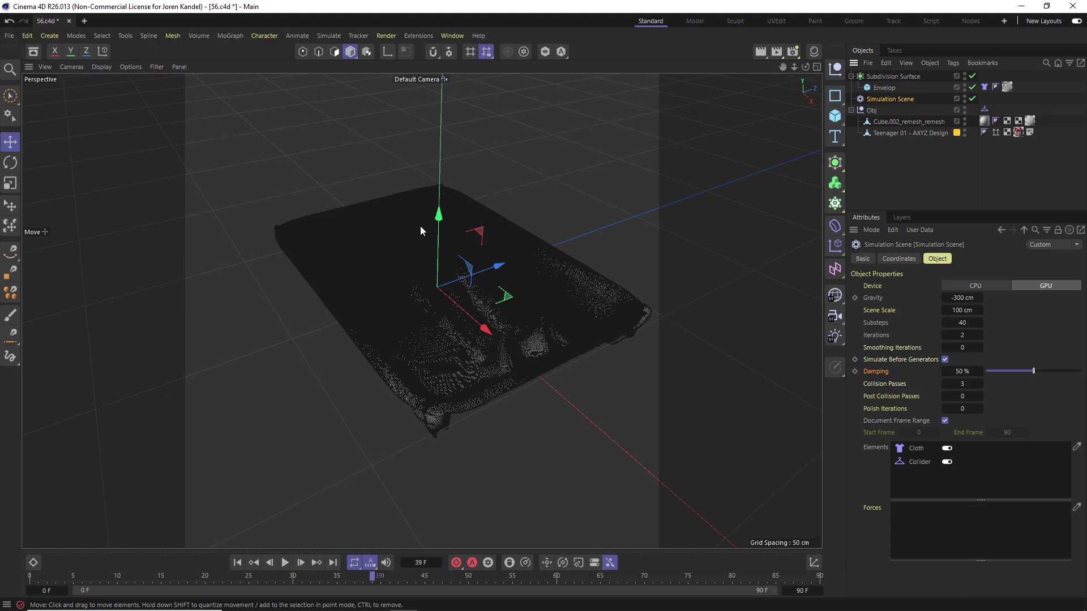
scroll(420, 226, up, 10)
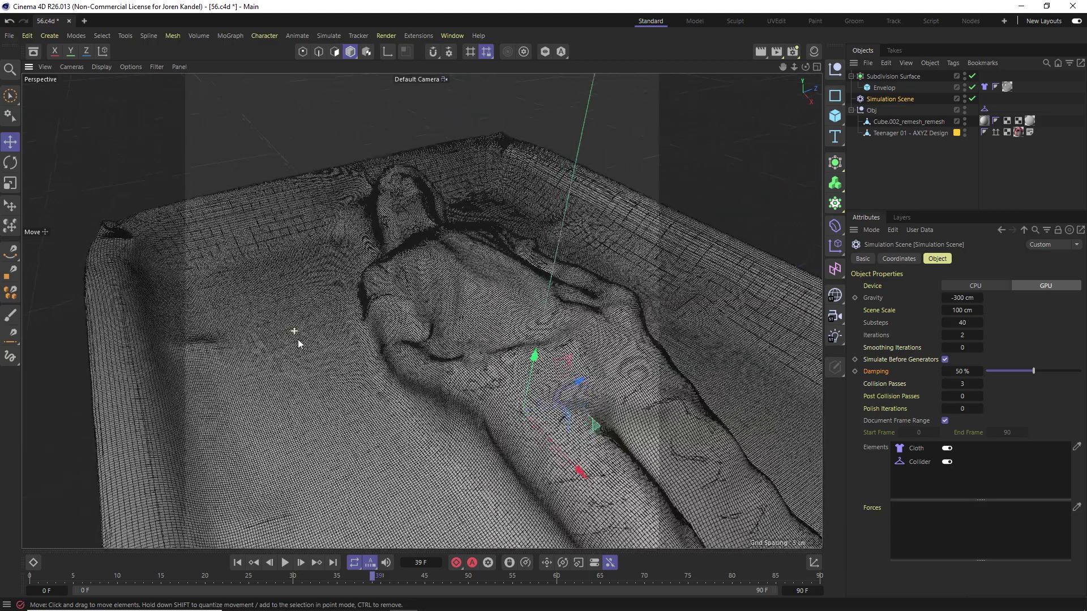
alt+drag(298, 343, 235, 287)
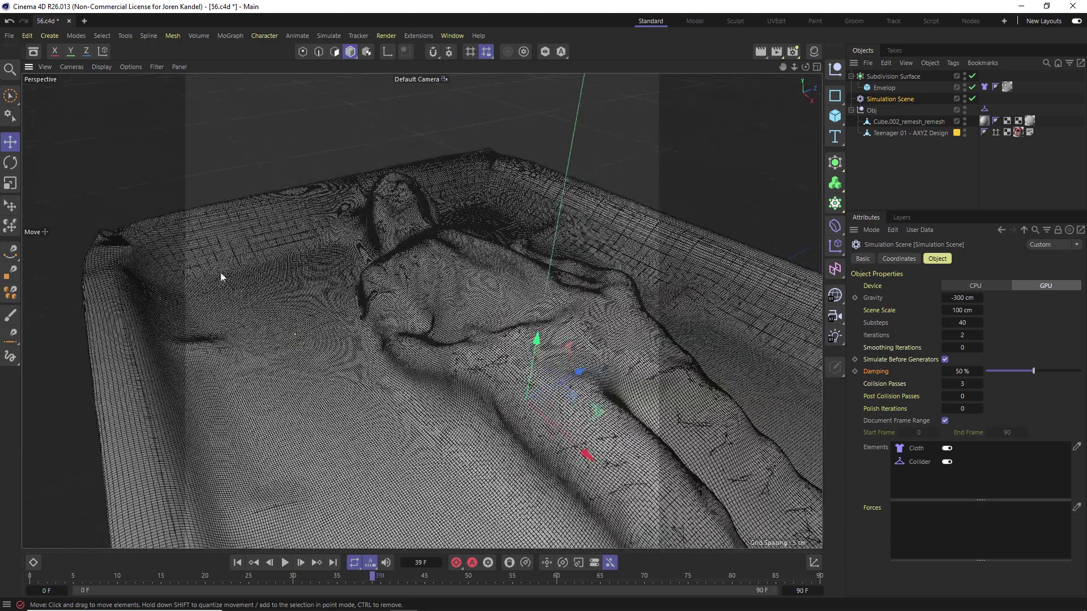
drag(782, 67, 739, 15)
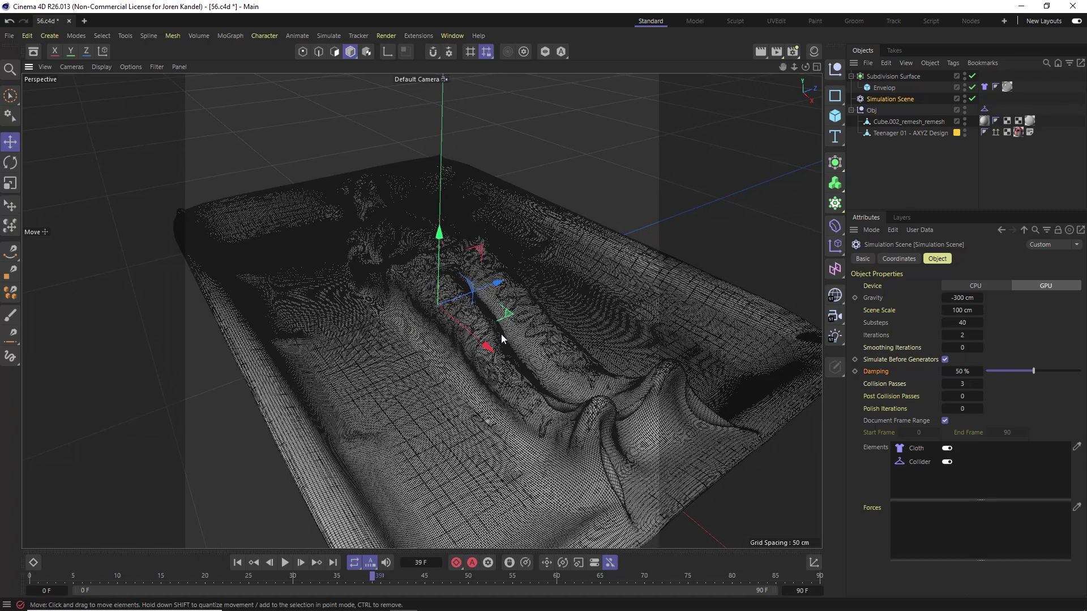
scroll(501, 335, down, 3)
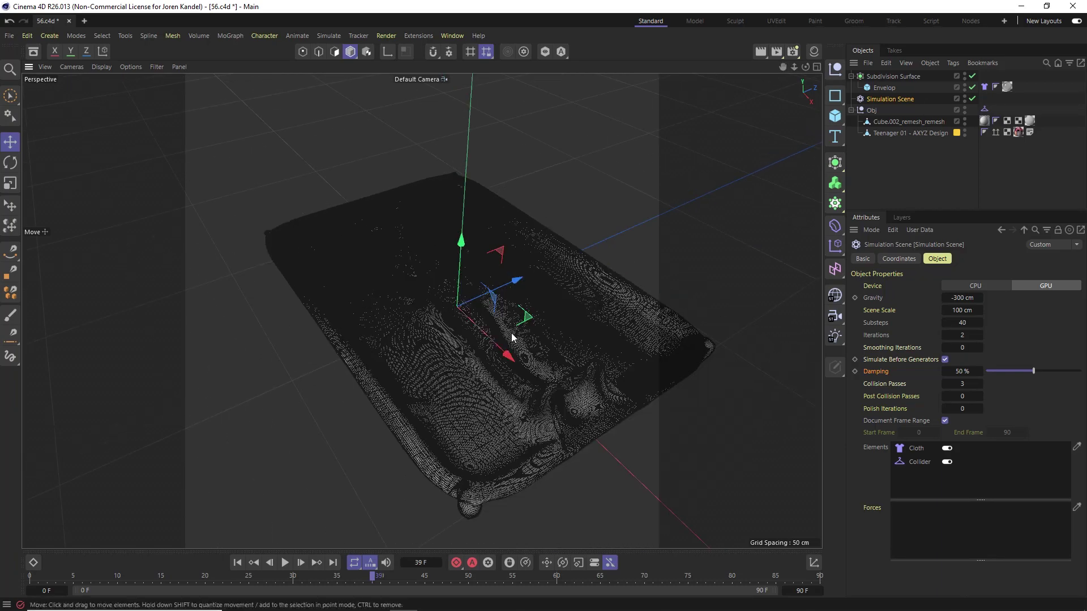
scroll(511, 334, up, 3)
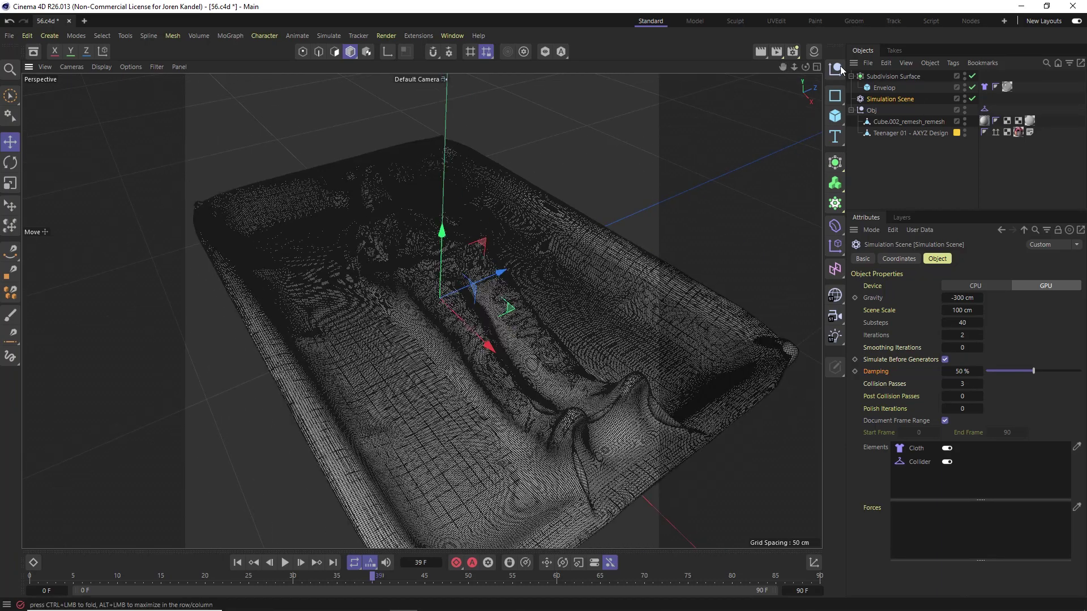
drag(782, 67, 781, 38)
- Make the Subdivision Surface editable and move the resulting Envelop mesh out of its group to the root level
click(888, 75)
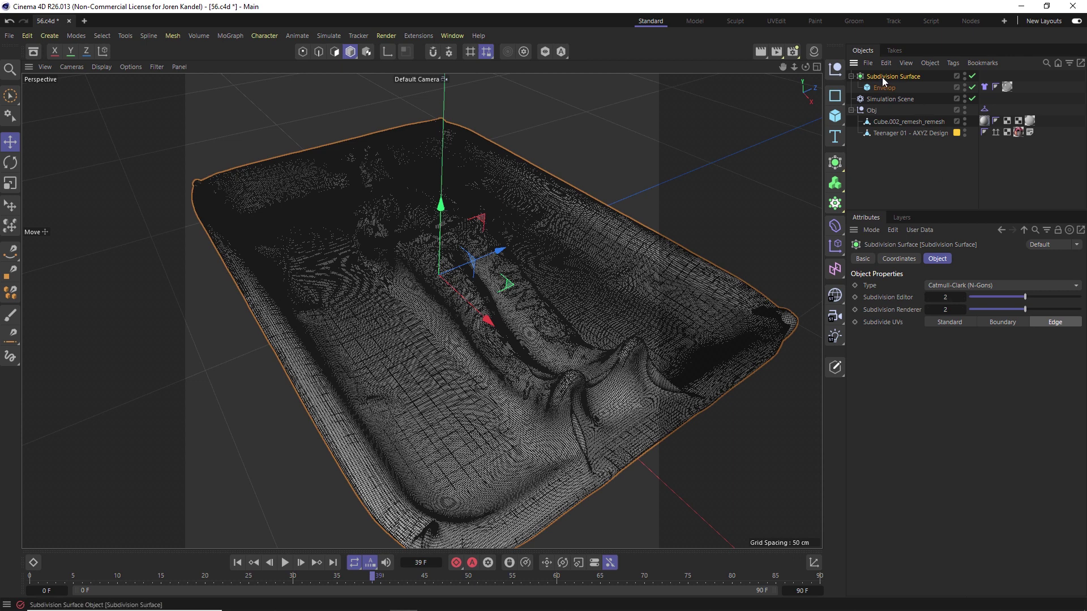
key(c)
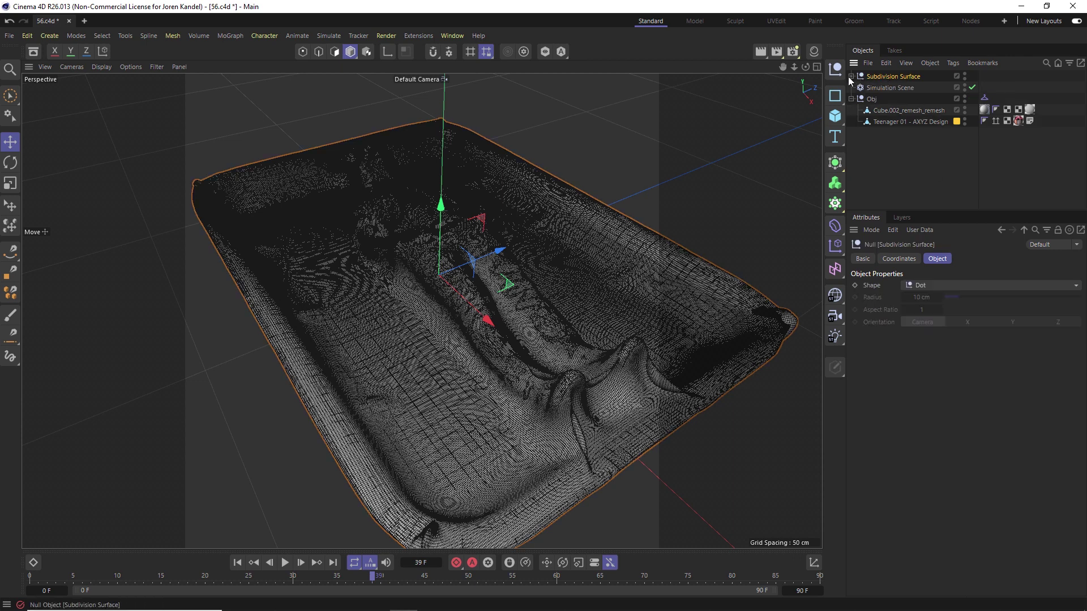
click(851, 76)
click(900, 88)
drag(884, 114, 880, 139)
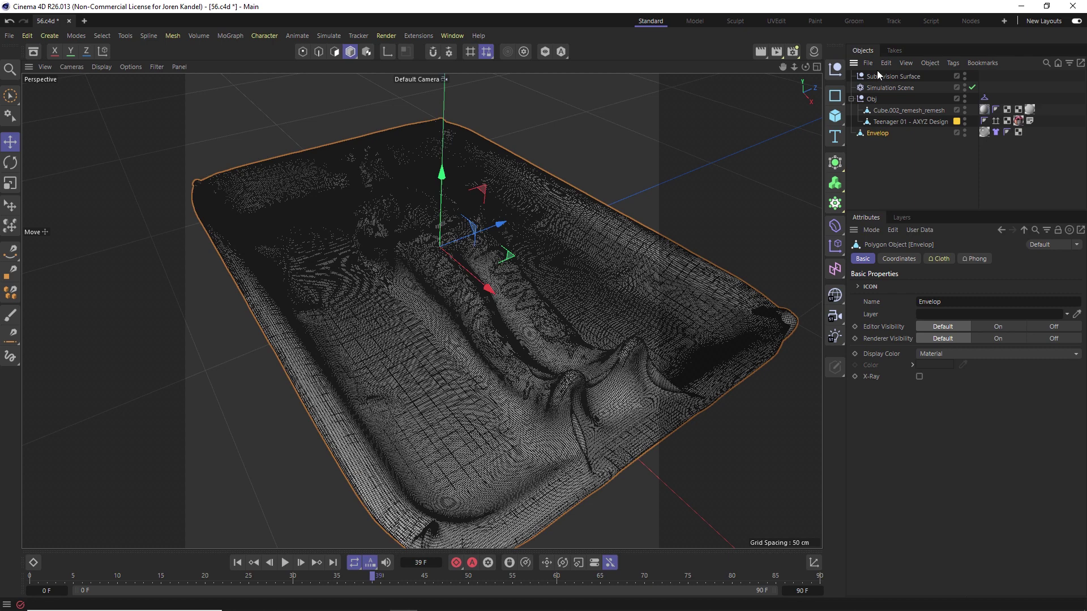
- Delete the empty Subdivision Surface null and the Simulation Scene
click(877, 76)
key(Delete)
click(889, 77)
key(Delete)
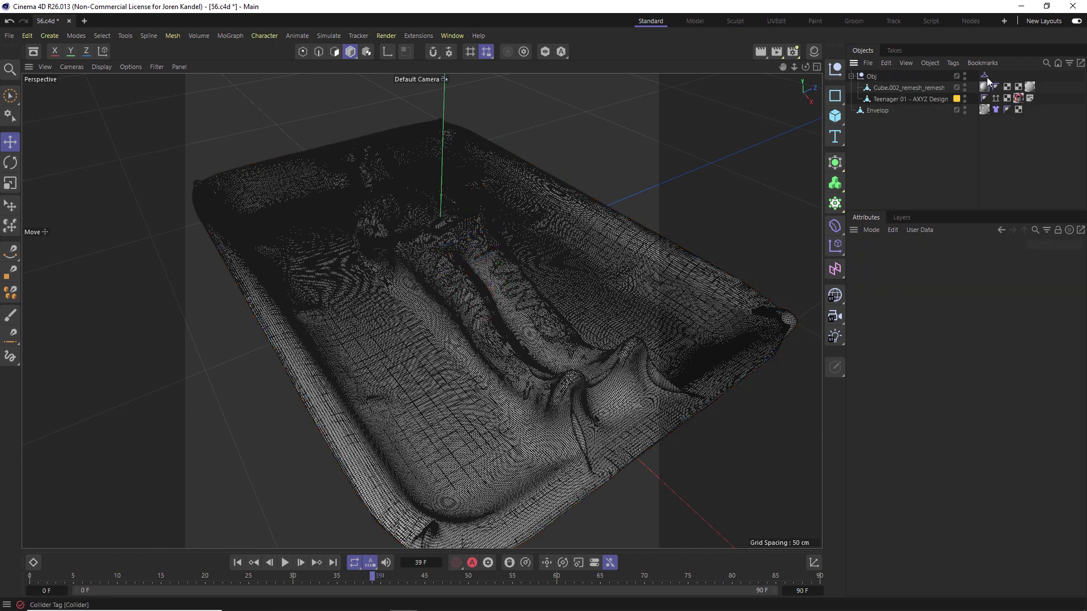
- Delete the Collider tag from Obj and the Cloth tag from the Envelop
click(985, 76)
key(Delete)
click(995, 111)
key(Delete)
click(872, 111)
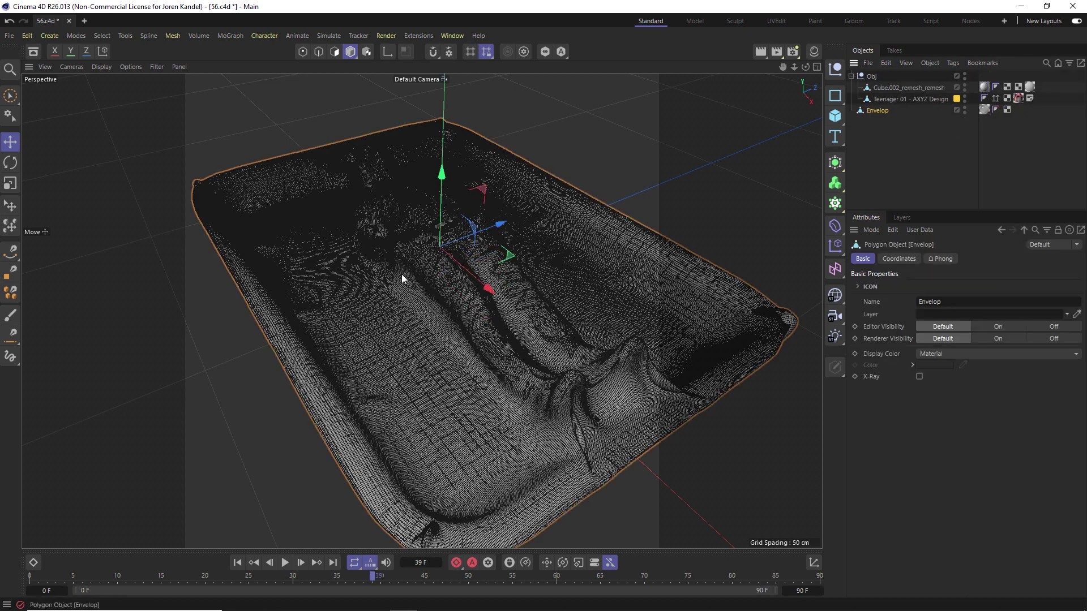
- Switch the viewport display to Gouraud Shading without lines
click(102, 67)
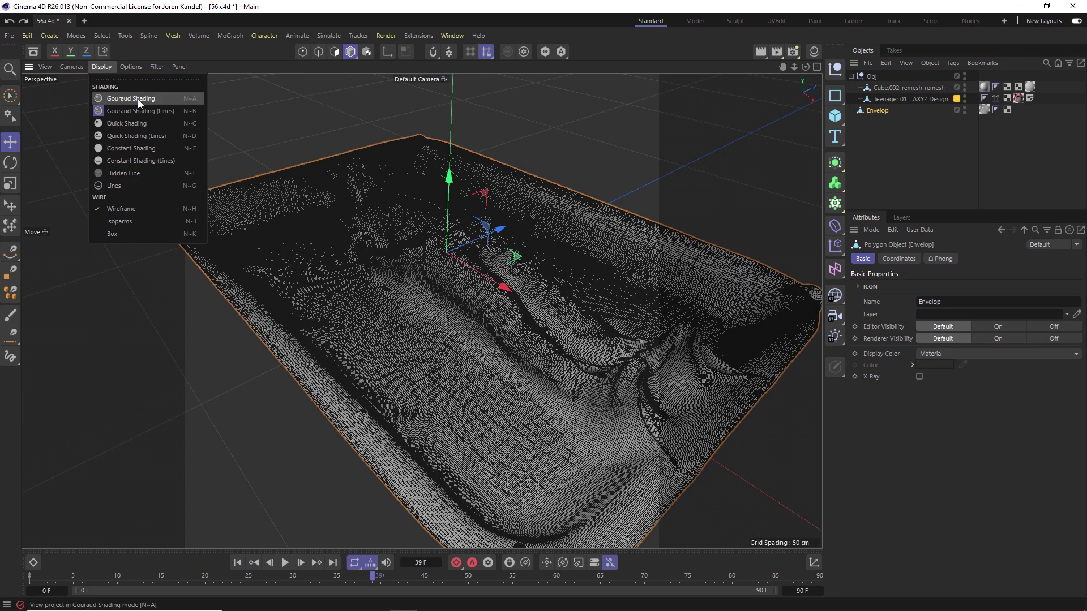
click(138, 99)
scroll(505, 303, down, 2)
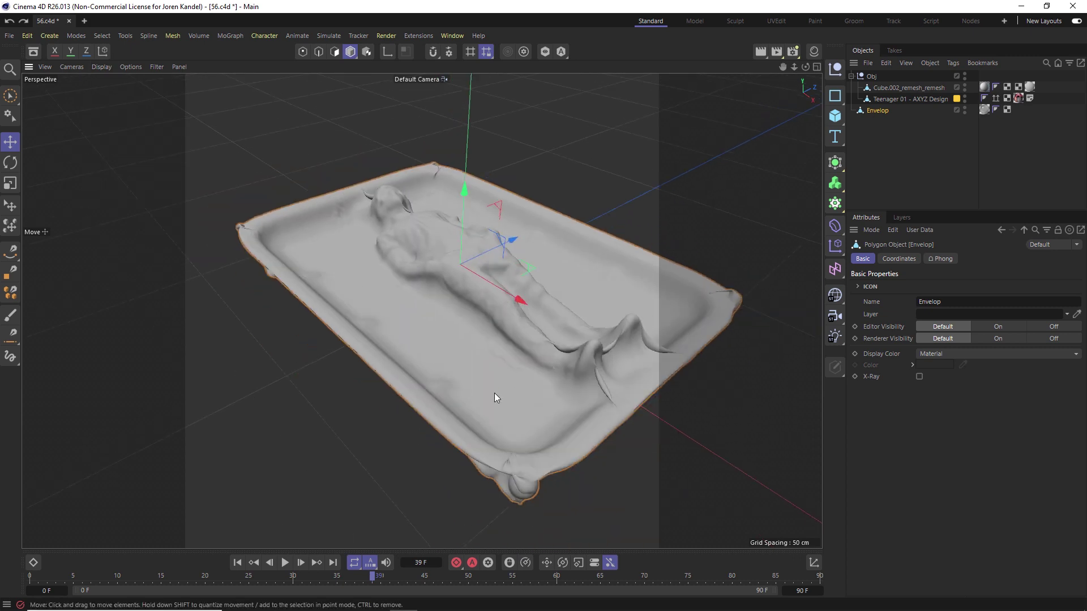
alt+drag(494, 390, 483, 385)
- Cycle the Envelop's editor and renderer visibility through its states back to default
click(901, 135)
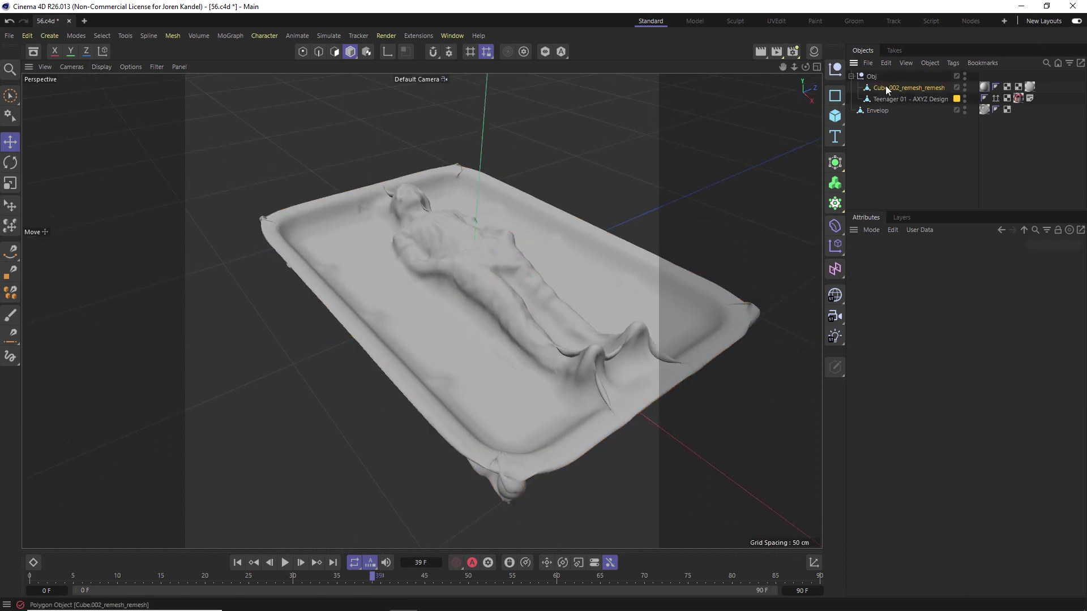
click(886, 100)
click(909, 110)
alt+click(964, 109)
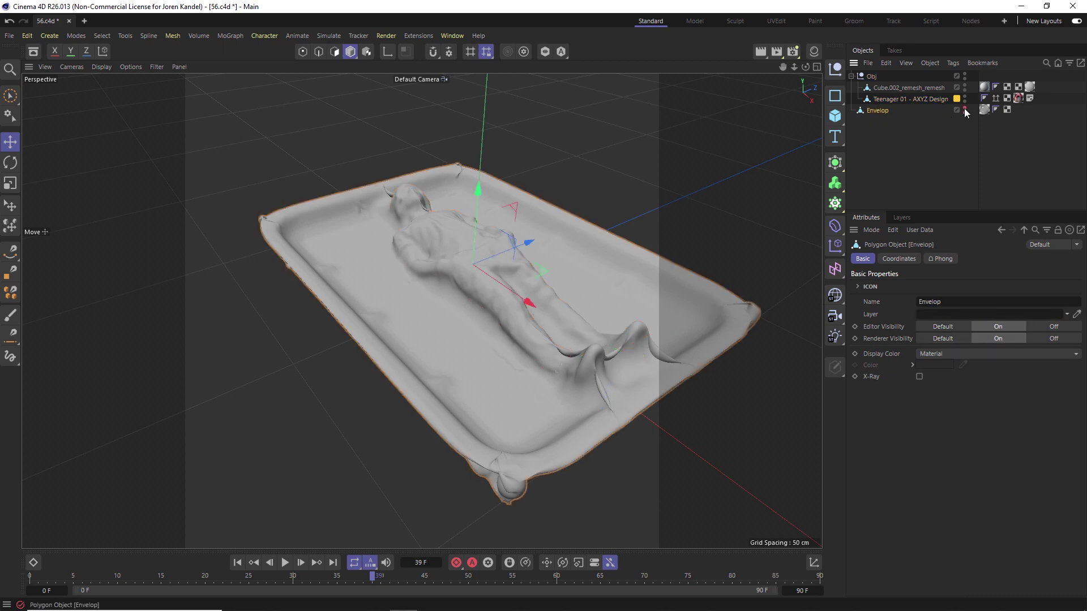
alt+click(964, 108)
alt+click(964, 108)
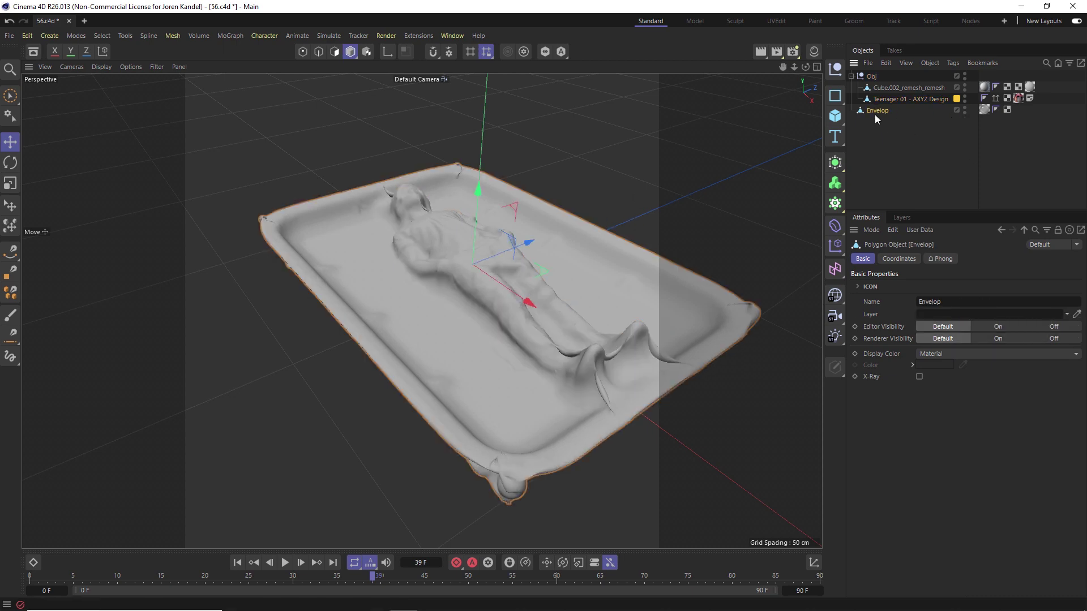
- Lift the Envelop straight up off the tray, undo the move, and examine the wrapped figure up close
drag(474, 195, 480, 161)
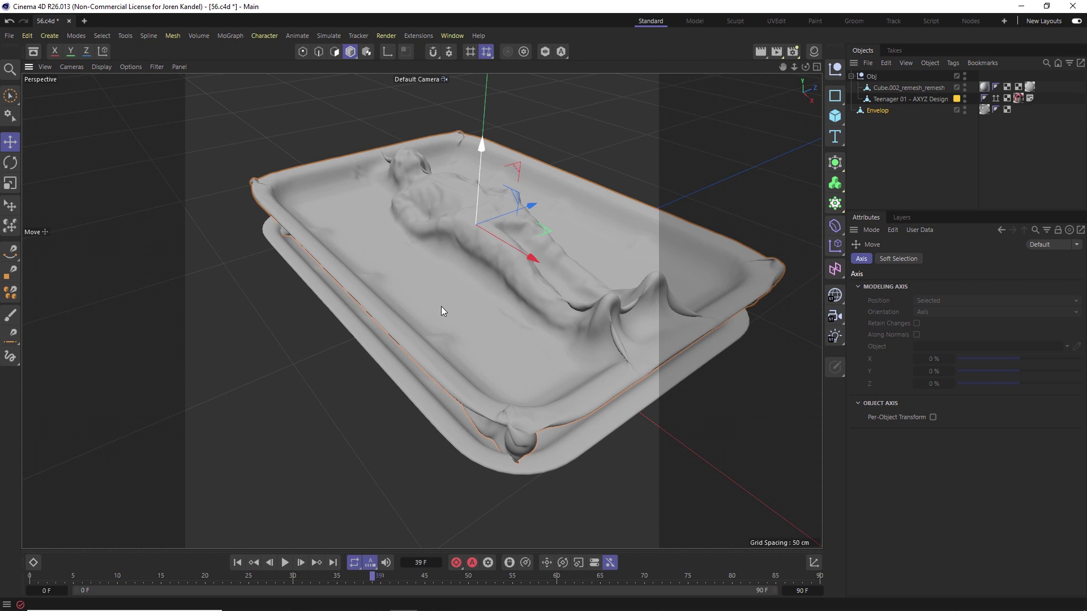
mouse_move(440, 307)
alt+mouse_down()
mouse_move(419, 343)
mouse_move(433, 318)
mouse_move(463, 323)
mouse_move(447, 312)
alt+mouse_up()
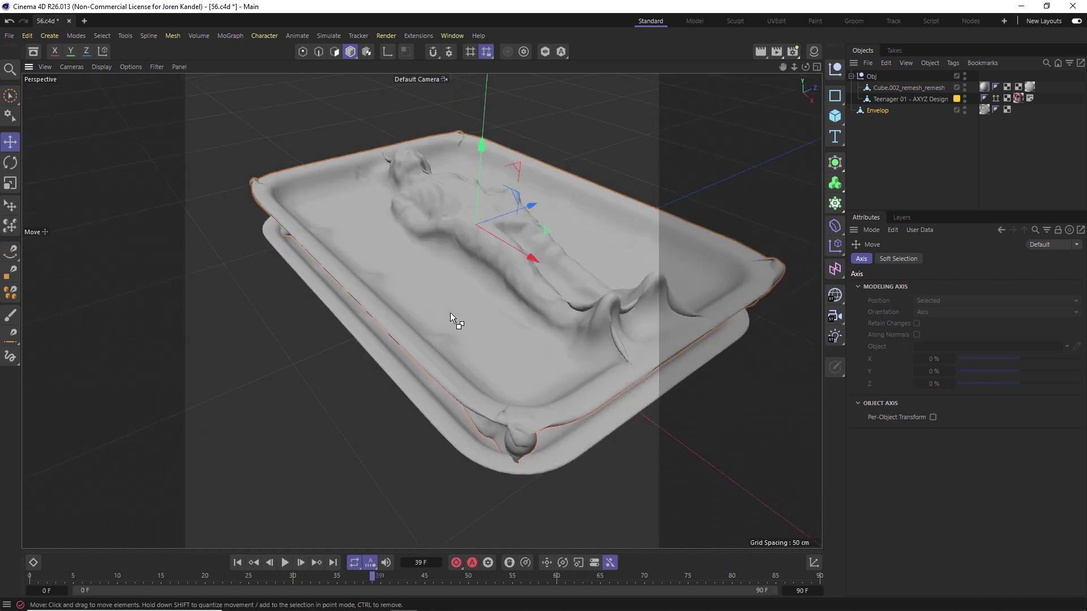
key(ctrl+z)
scroll(508, 292, up, 3)
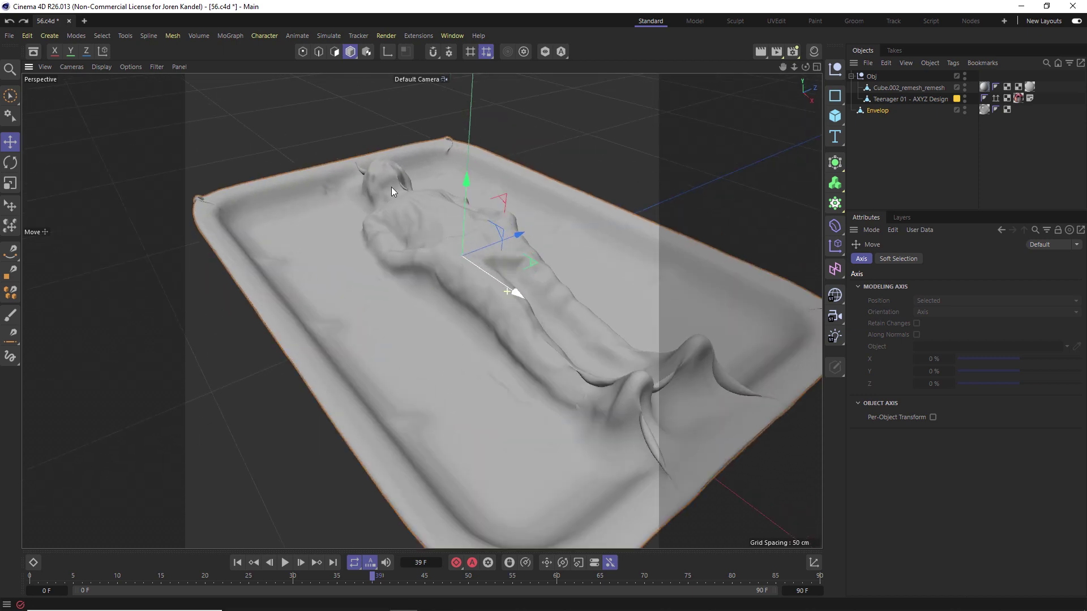
mouse_move(496, 348)
alt+mouse_down()
mouse_move(524, 371)
mouse_move(461, 340)
mouse_move(509, 352)
mouse_move(496, 345)
alt+mouse_up()
alt+drag(404, 296, 411, 320)
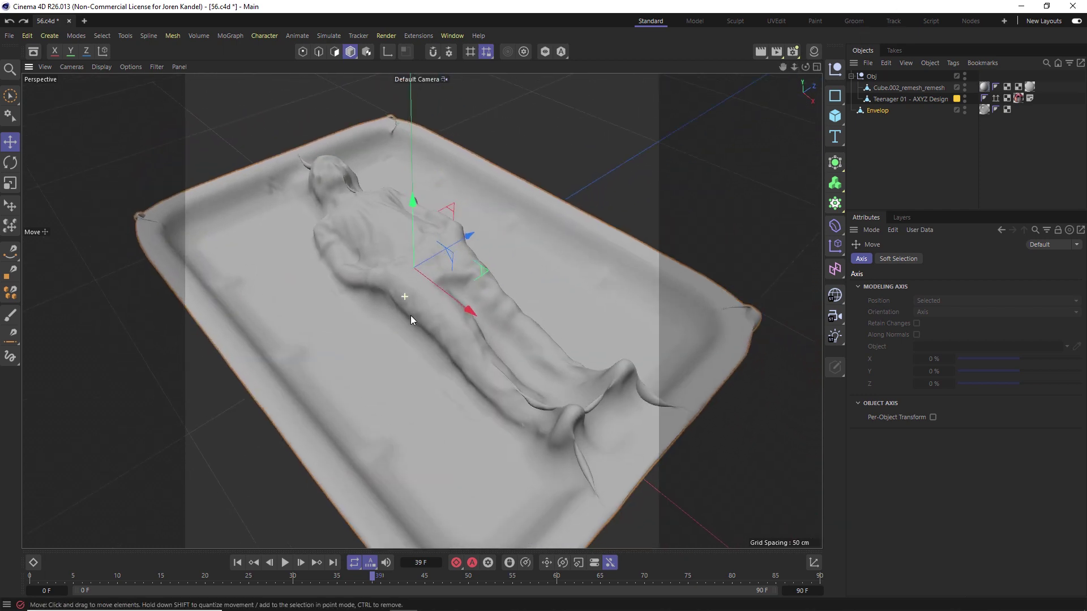